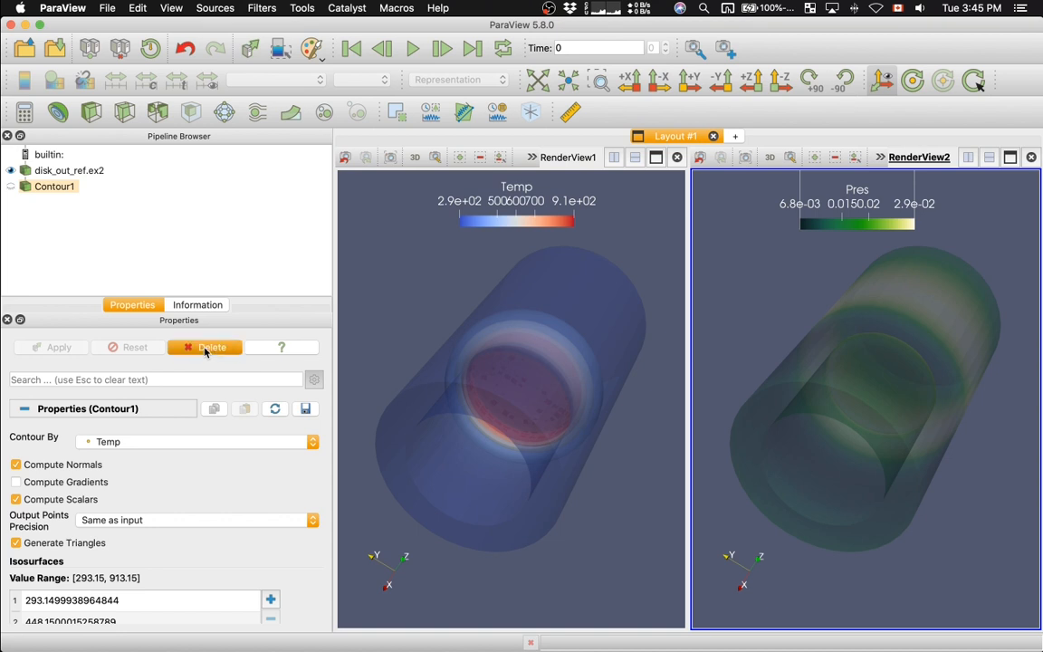
# Step: Close the second render view showing Pres and set the opacity of disk_out_ref.ex2 to 1
pyautogui.click(1031, 158)
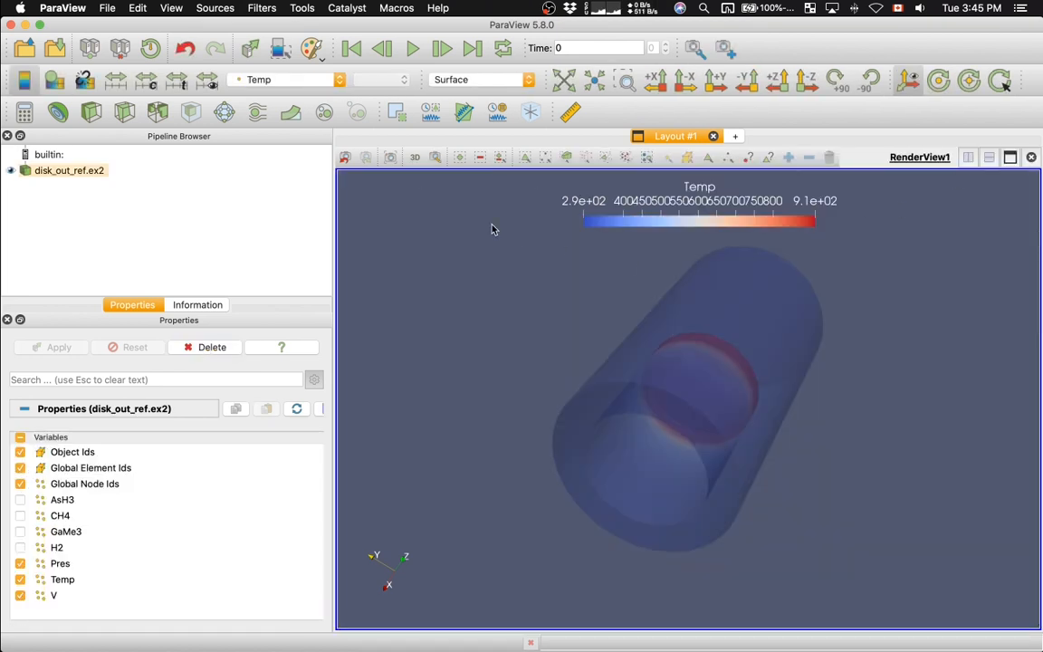
pyautogui.scroll(-10, 168, 493)
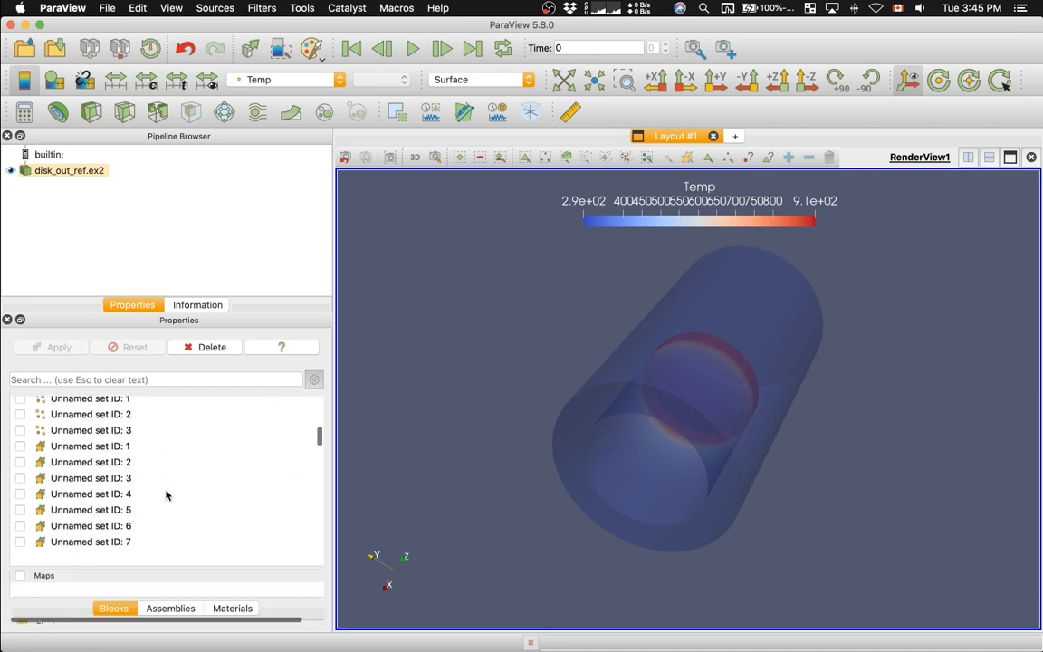
pyautogui.scroll(-10, 166, 495)
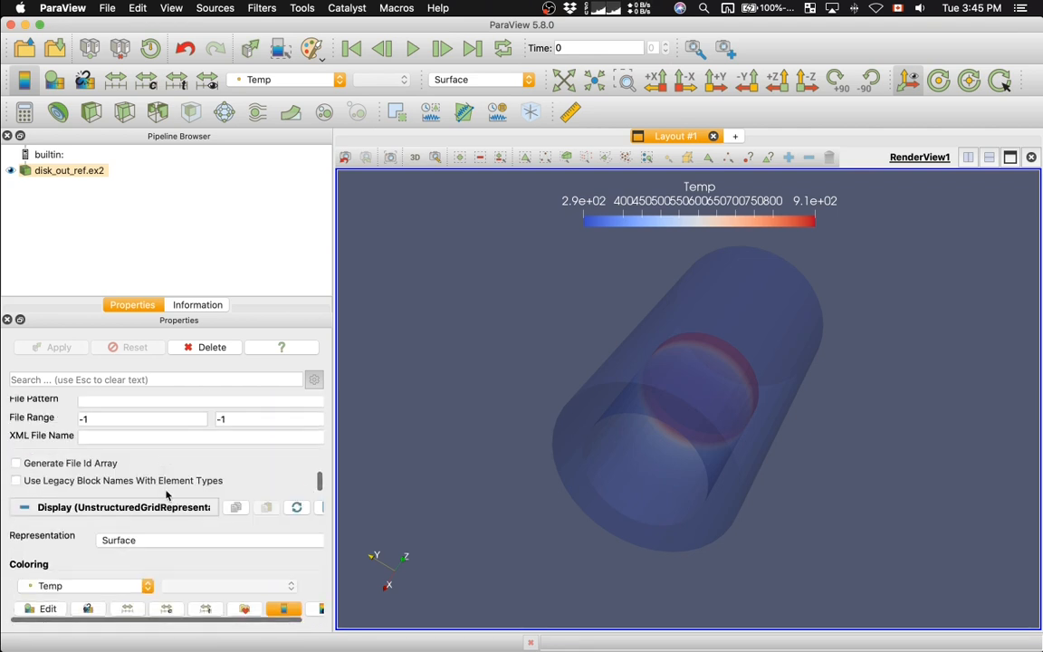
pyautogui.scroll(-6, 166, 495)
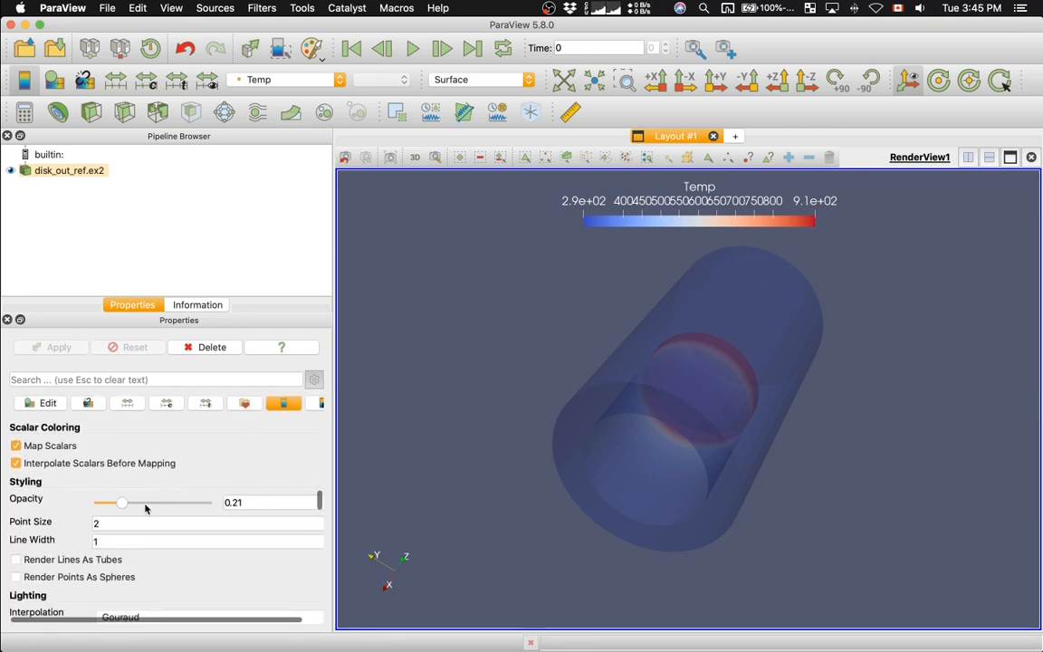
pyautogui.moveTo(123, 504); pyautogui.dragTo(219, 502)
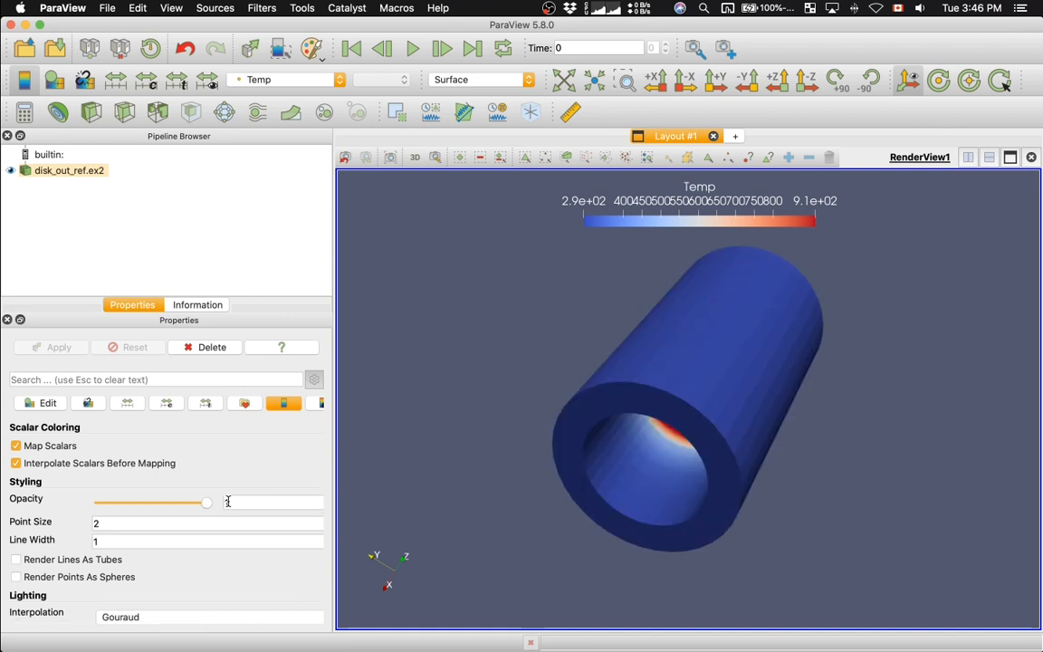
# Step: Move the Temp color legend so it stands vertically along the right side of the render view
pyautogui.moveTo(463, 458); pyautogui.dragTo(404, 395)
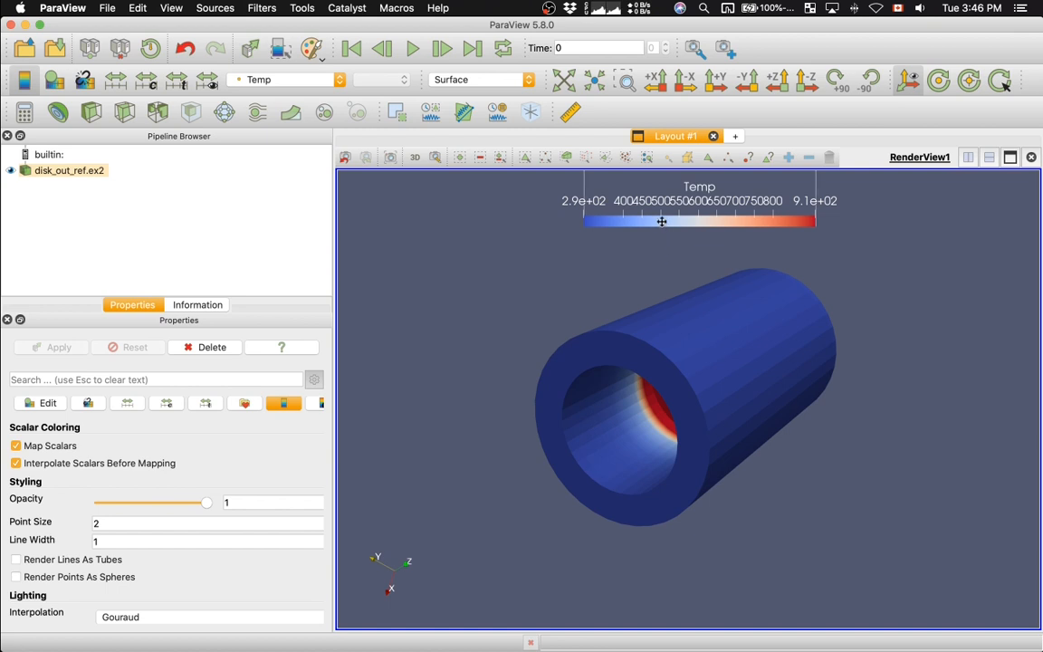
pyautogui.moveTo(661, 220); pyautogui.dragTo(972, 413)
pyautogui.scroll(1, 444, 212)
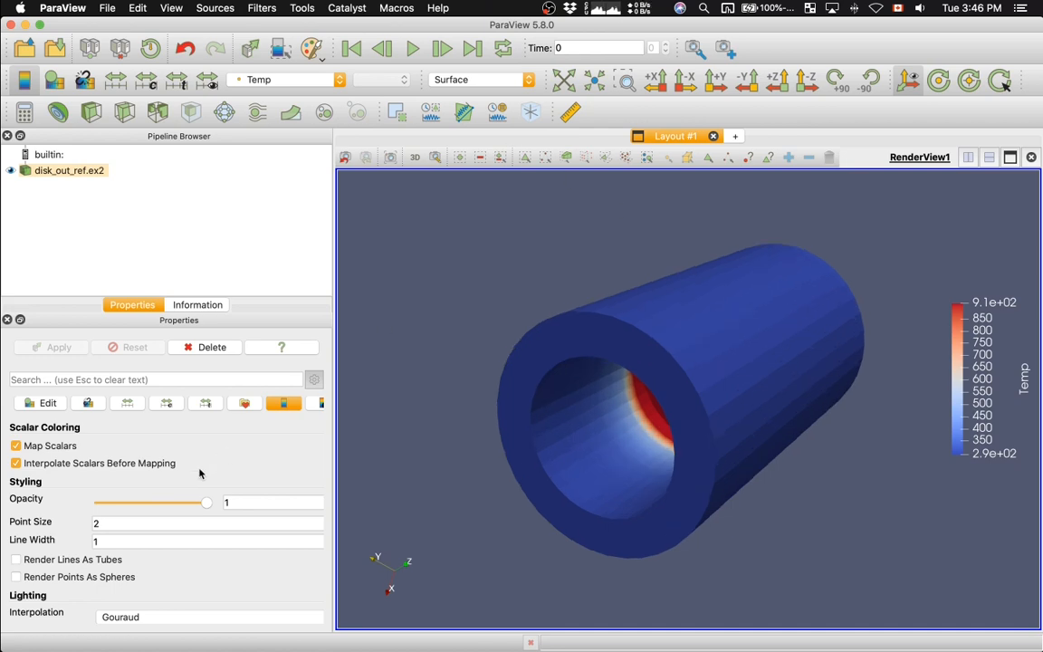
pyautogui.scroll(-5, 200, 473)
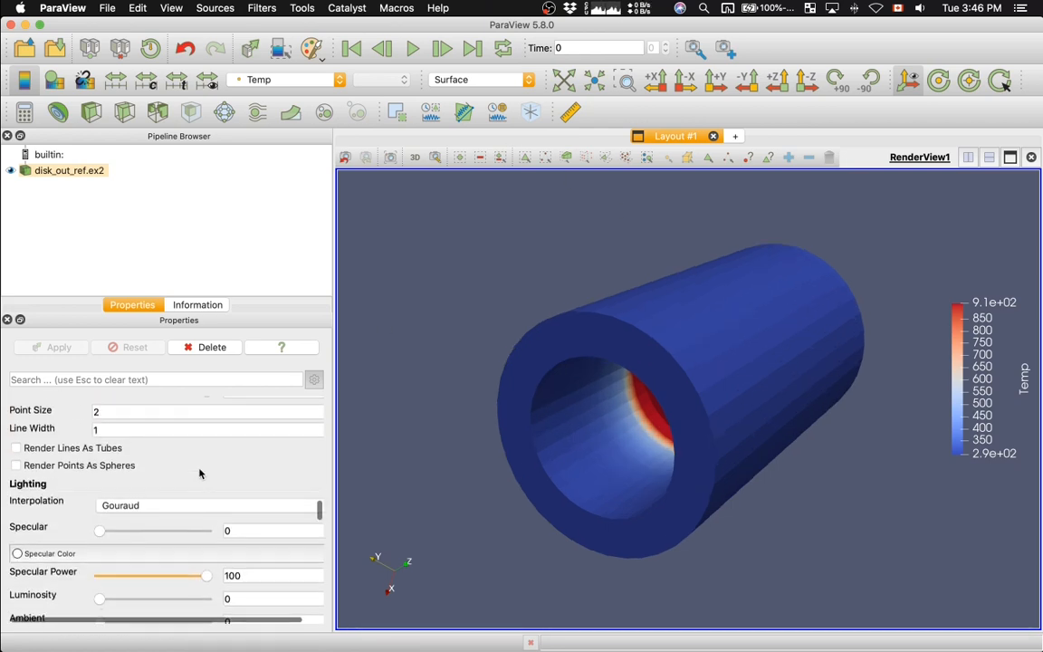
pyautogui.scroll(15, 200, 473)
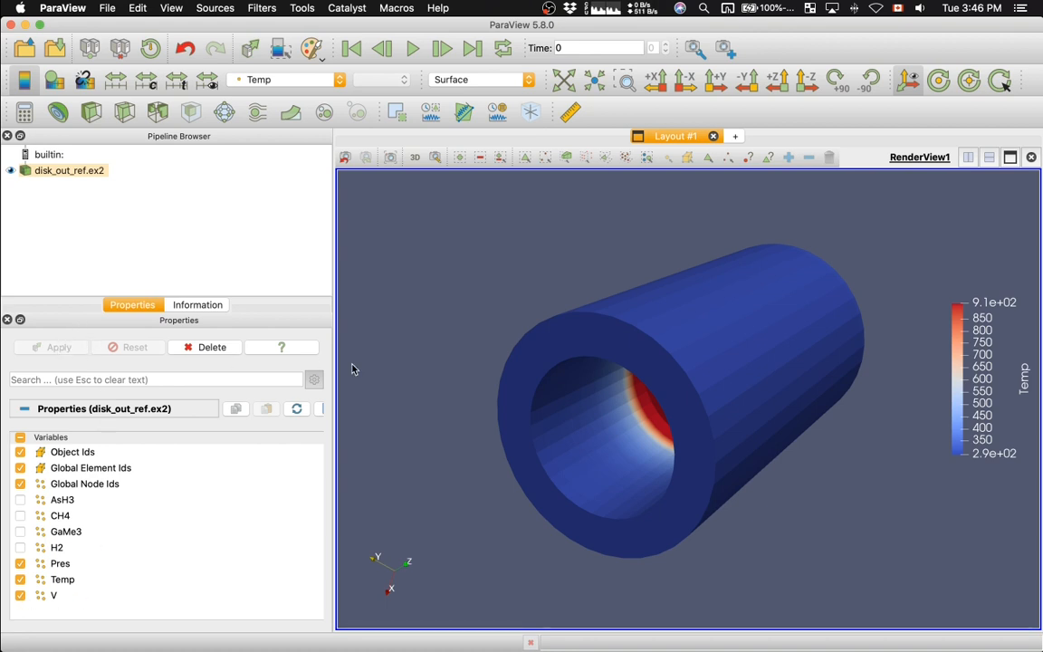
# Step: Apply a Glyph filter with arrows to disk_out_ref.ex2, using V as orientation array and no scale array
pyautogui.click(224, 114)
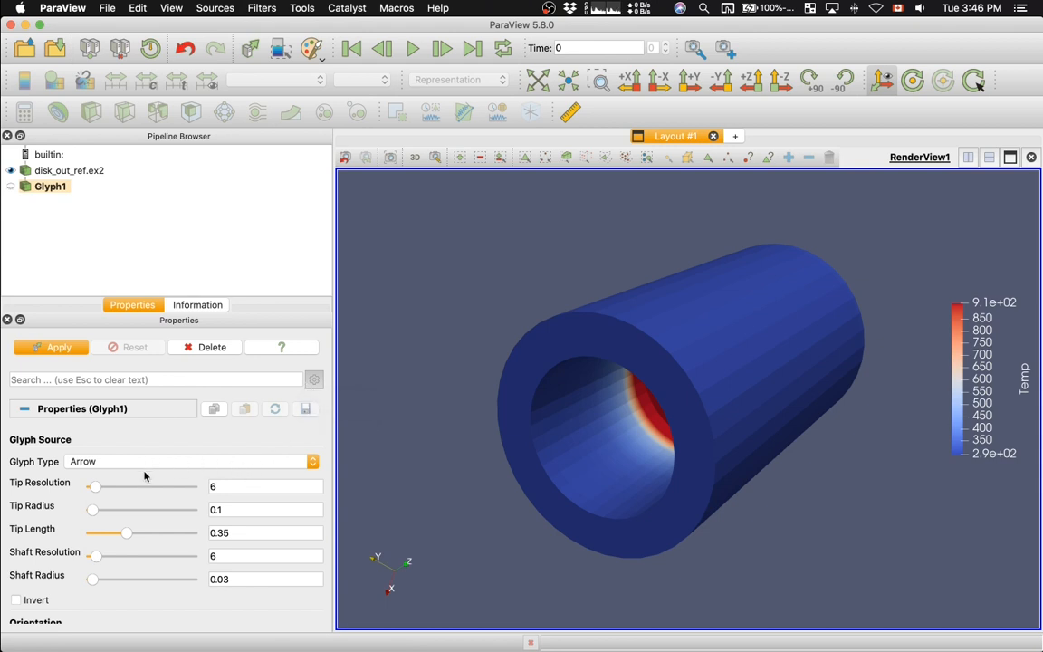
pyautogui.scroll(-5, 145, 475)
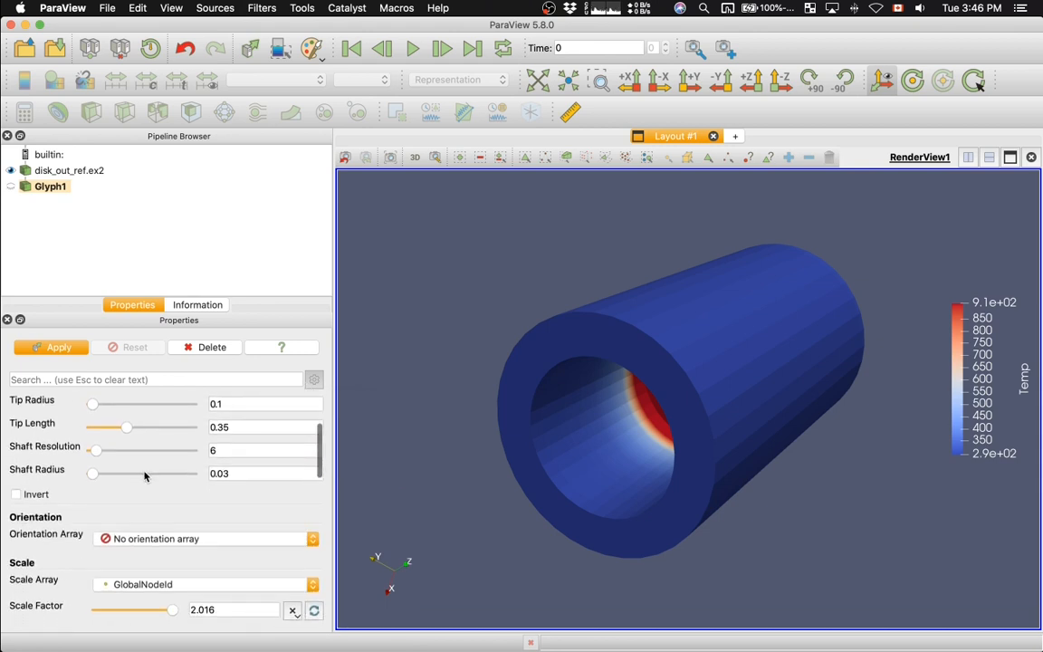
pyautogui.click(140, 538)
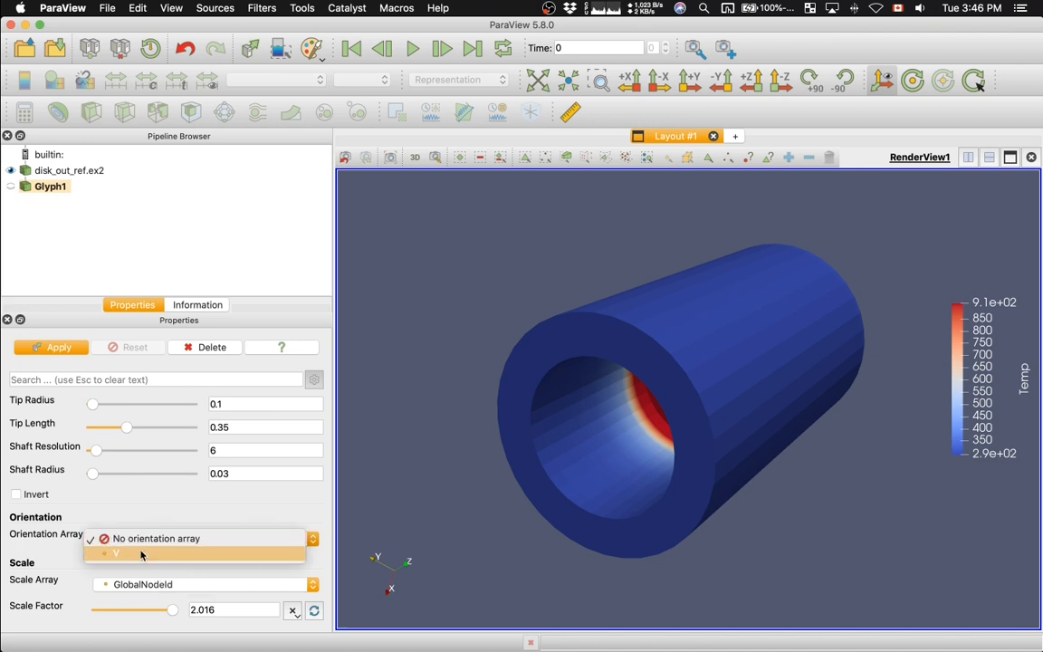
pyautogui.click(141, 554)
pyautogui.scroll(-3, 140, 554)
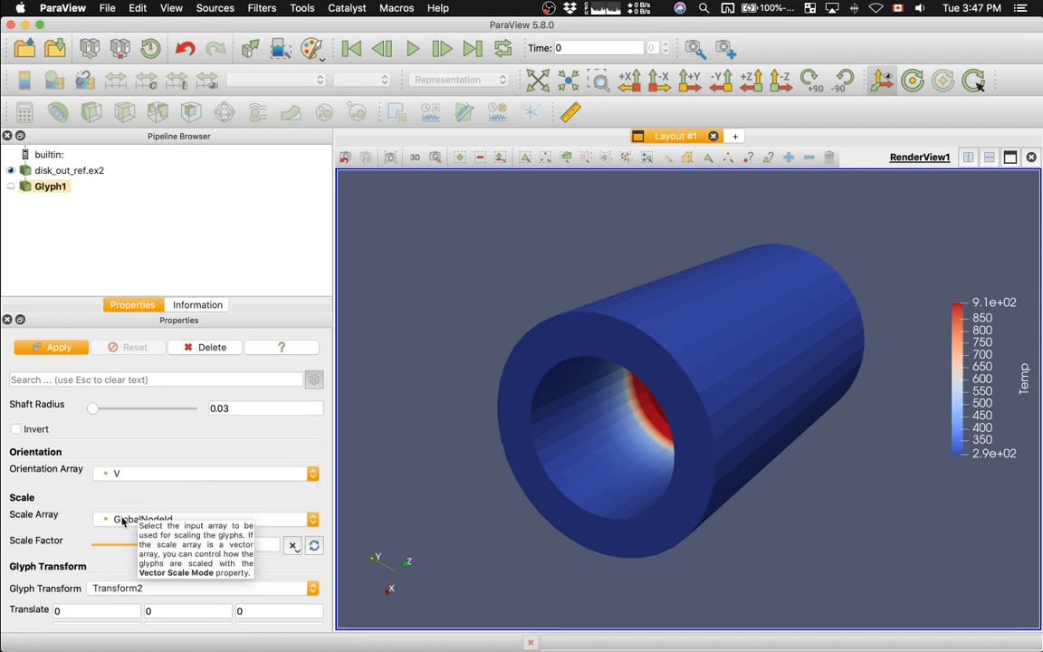
pyautogui.click(123, 521)
pyautogui.click(124, 534)
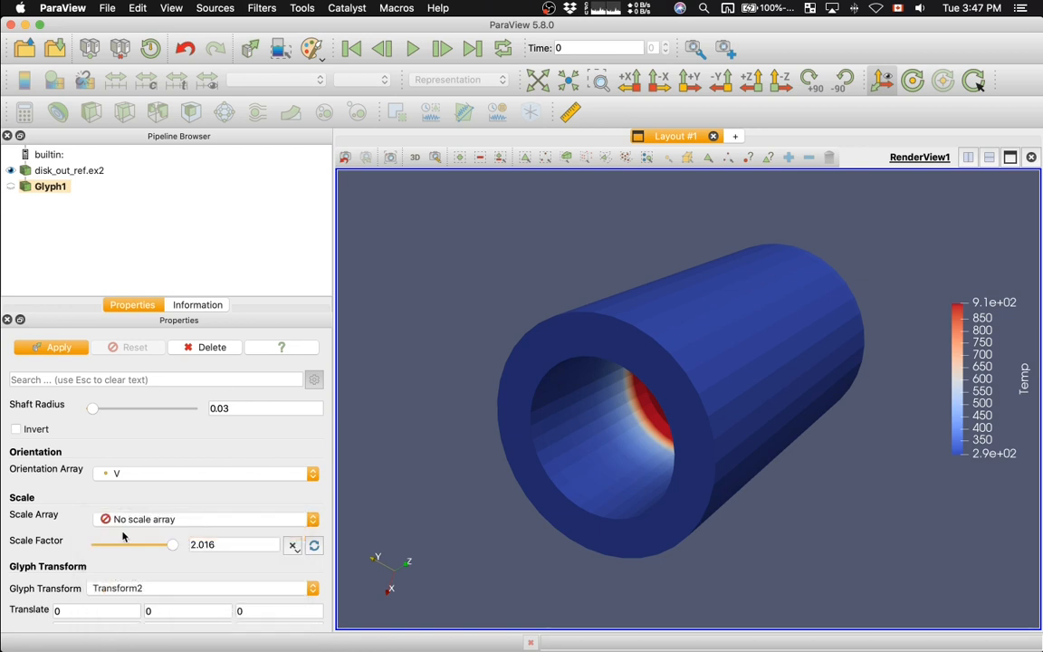
pyautogui.click(58, 347)
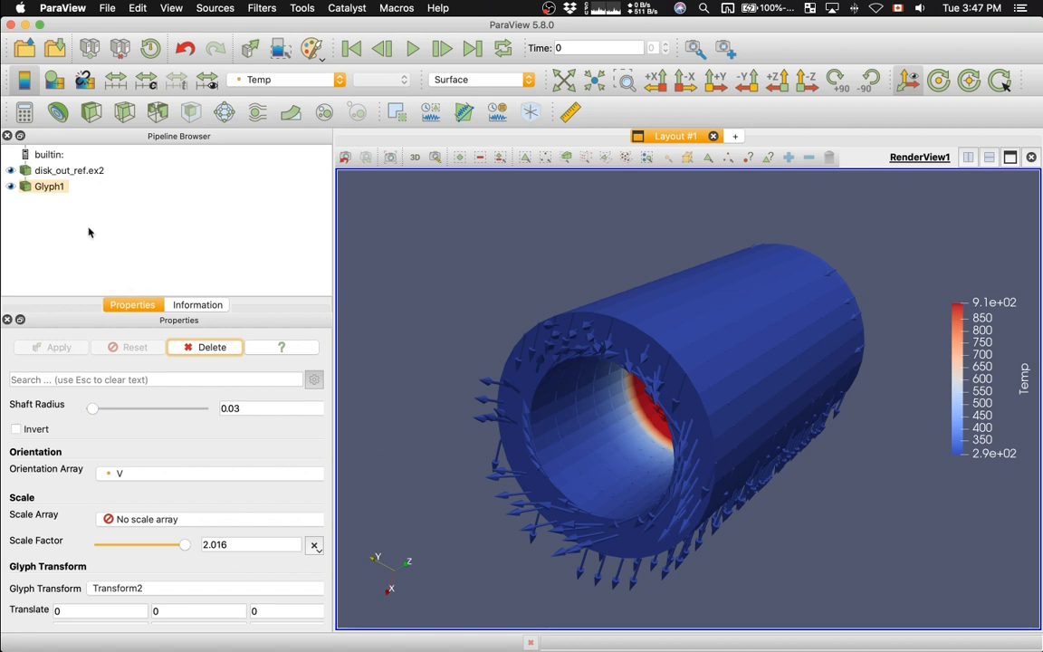
# Step: Lower the opacity of disk_out_ref.ex2 to 0.27
pyautogui.click(70, 172)
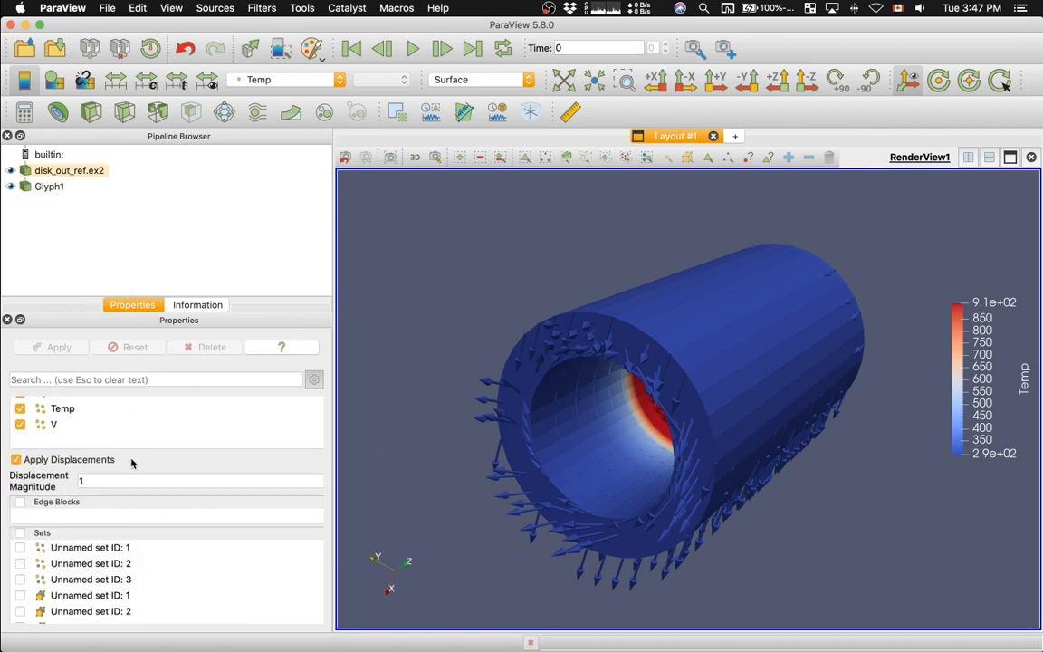
pyautogui.scroll(-5, 131, 477)
pyautogui.scroll(-8, 131, 479)
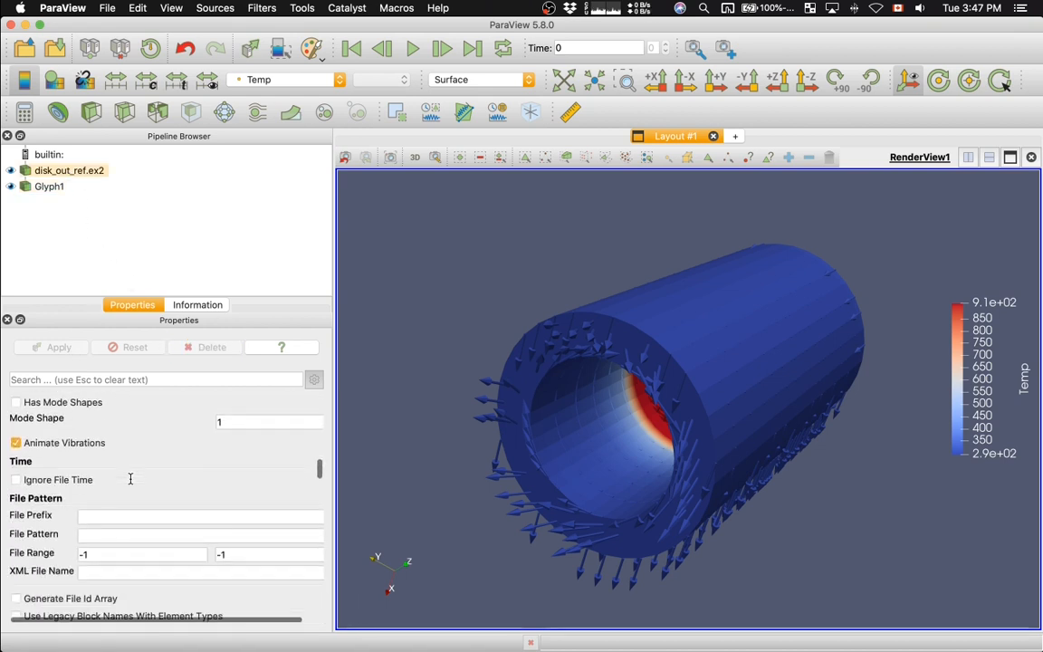
pyautogui.scroll(-10, 130, 478)
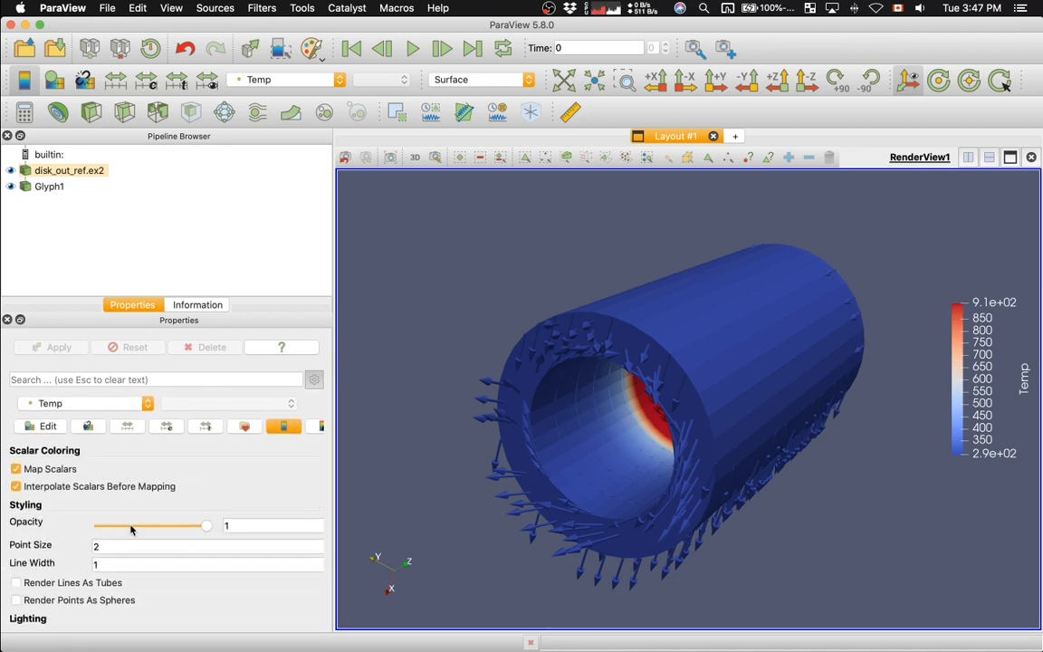
pyautogui.click(130, 526)
pyautogui.moveTo(130, 526); pyautogui.dragTo(130, 526)
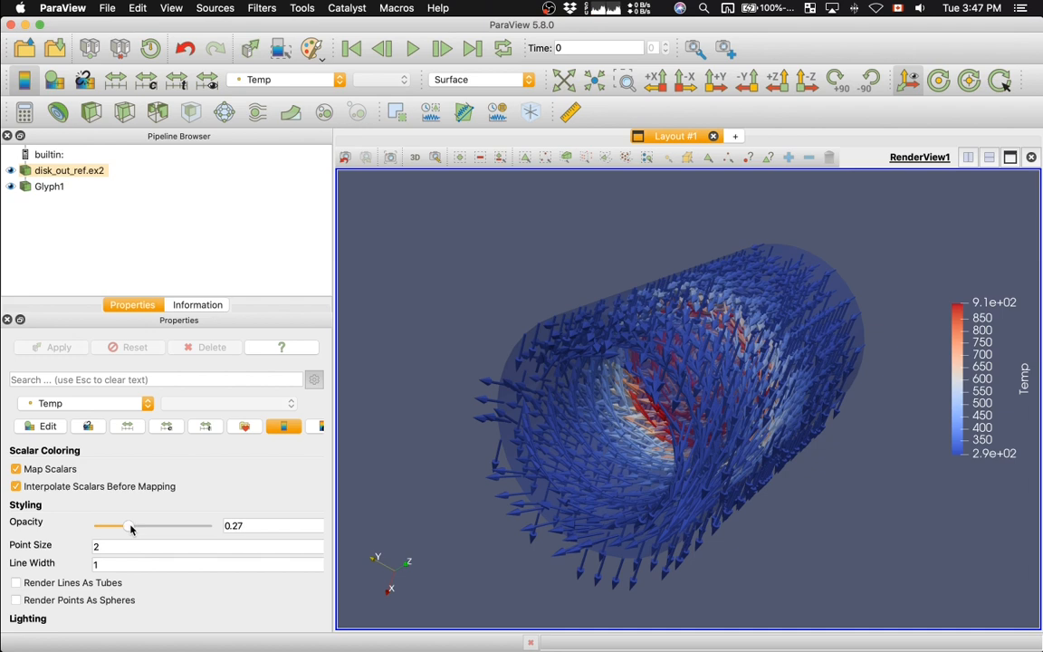
# Step: Scale the Glyph1 arrows by the V array using Scale by Magnitude, and apply the change
pyautogui.click(47, 186)
pyautogui.moveTo(433, 323)
pyautogui.mouseDown()
pyautogui.moveTo(345, 338)
pyautogui.moveTo(452, 340)
pyautogui.moveTo(444, 324)
pyautogui.mouseUp()
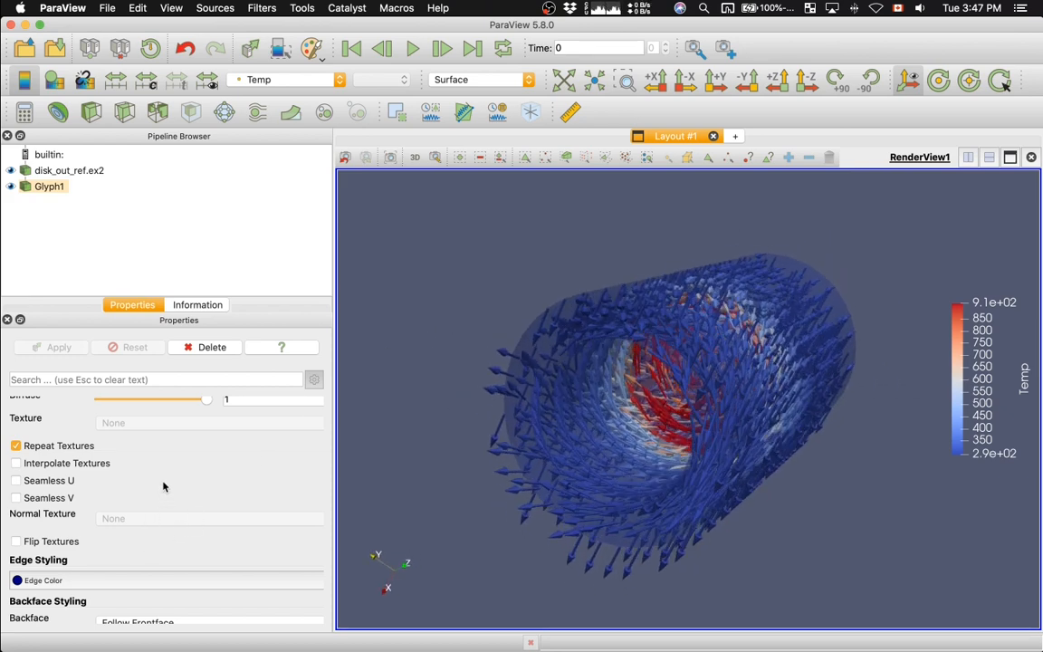
pyautogui.scroll(10, 163, 484)
pyautogui.scroll(3, 163, 486)
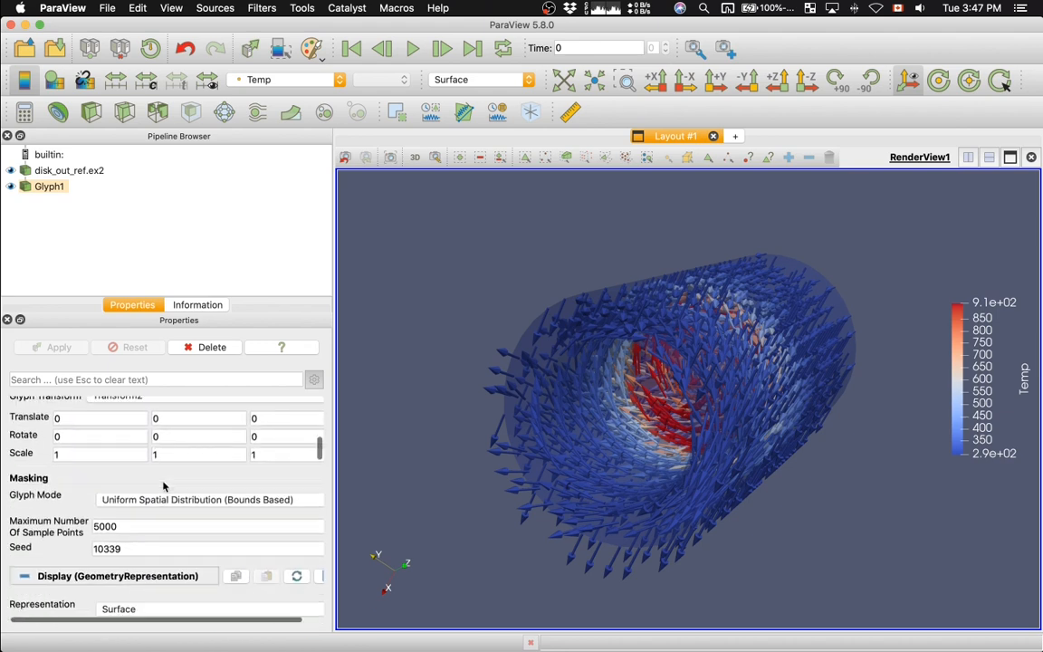
pyautogui.scroll(-6, 163, 485)
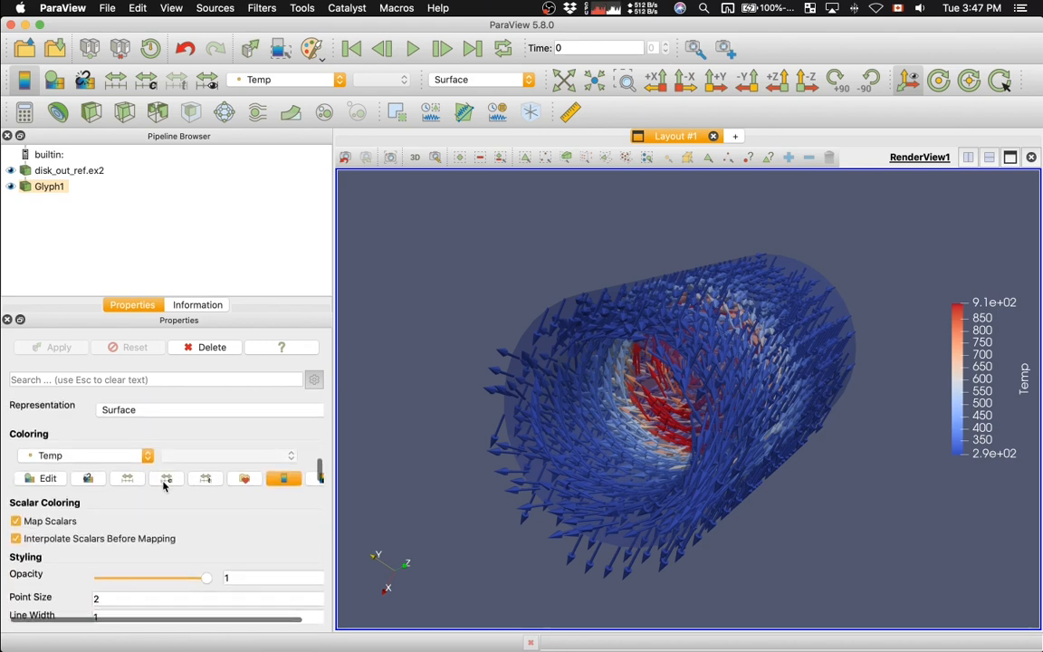
pyautogui.scroll(8, 164, 485)
pyautogui.scroll(3, 162, 482)
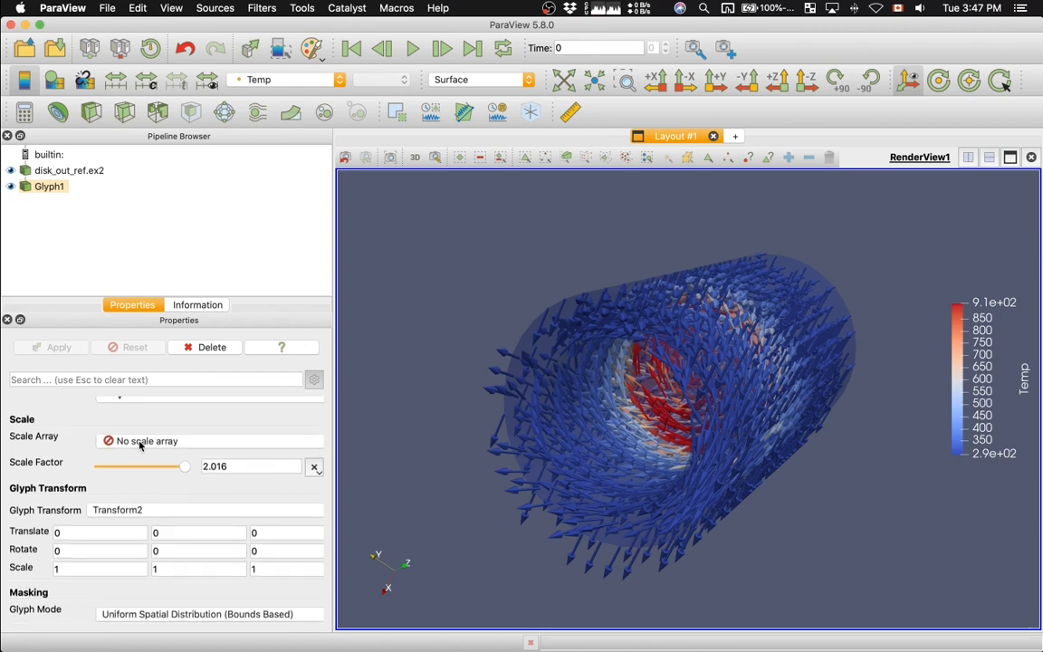
pyautogui.click(140, 441)
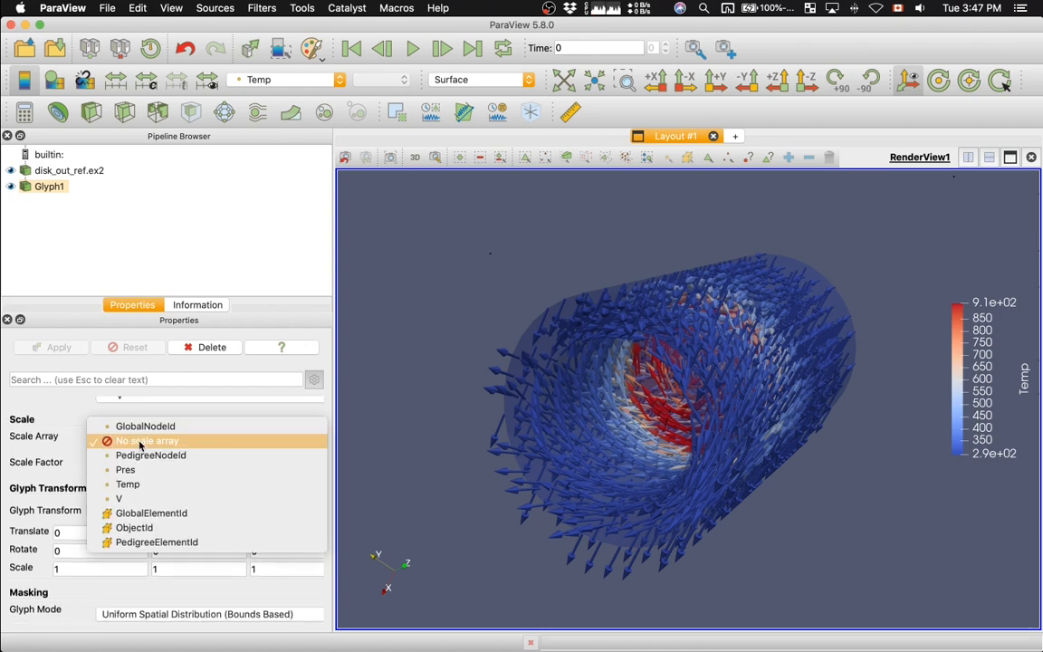
pyautogui.click(135, 498)
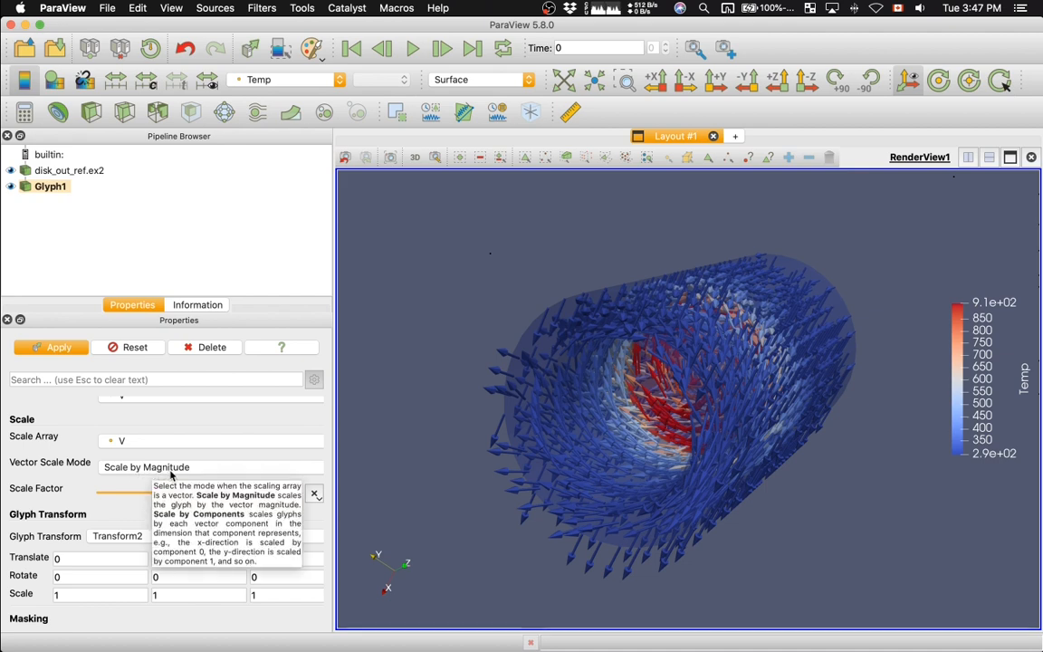
pyautogui.click(59, 348)
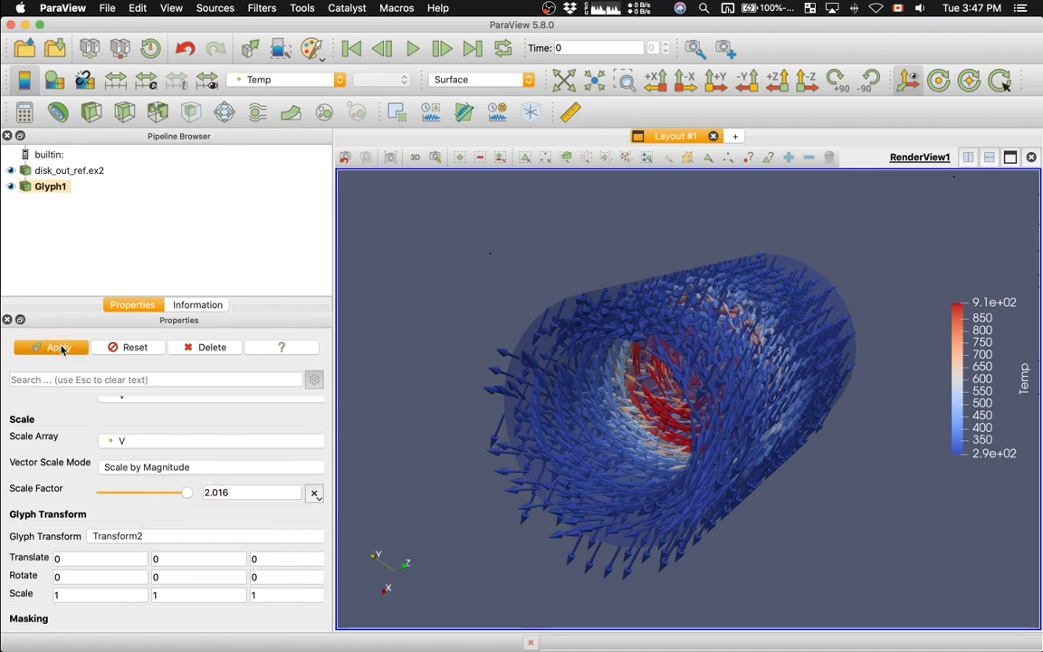
# Step: Reduce the scale factor of the Glyph1 arrows to 0.14112 and apply it
pyautogui.click(141, 494)
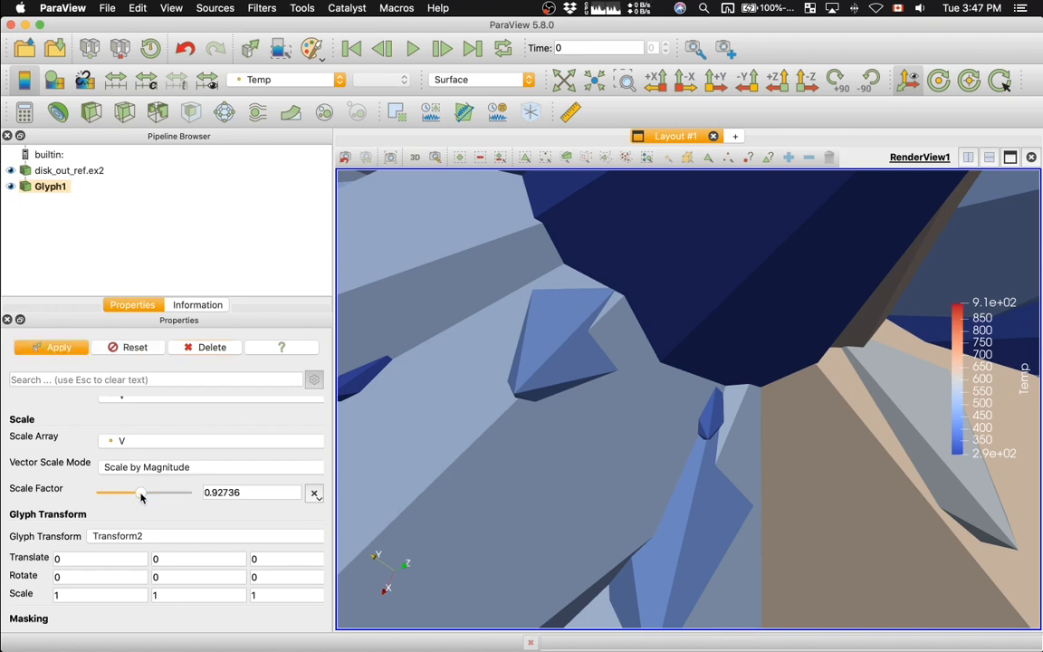
pyautogui.moveTo(141, 494); pyautogui.dragTo(126, 494)
pyautogui.click(56, 348)
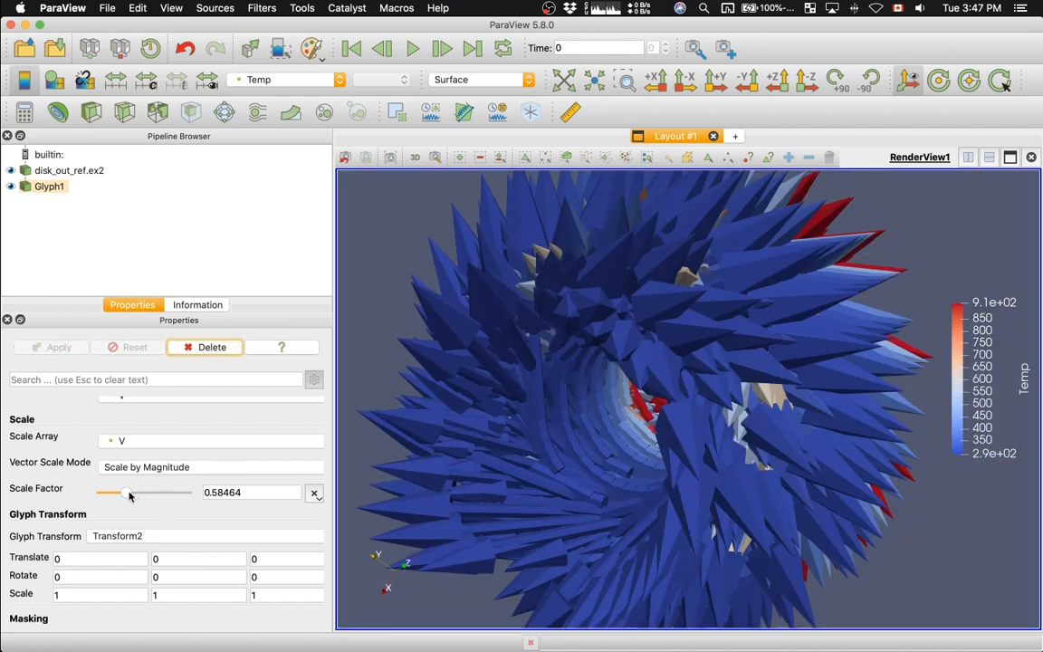
pyautogui.moveTo(127, 495); pyautogui.dragTo(110, 494)
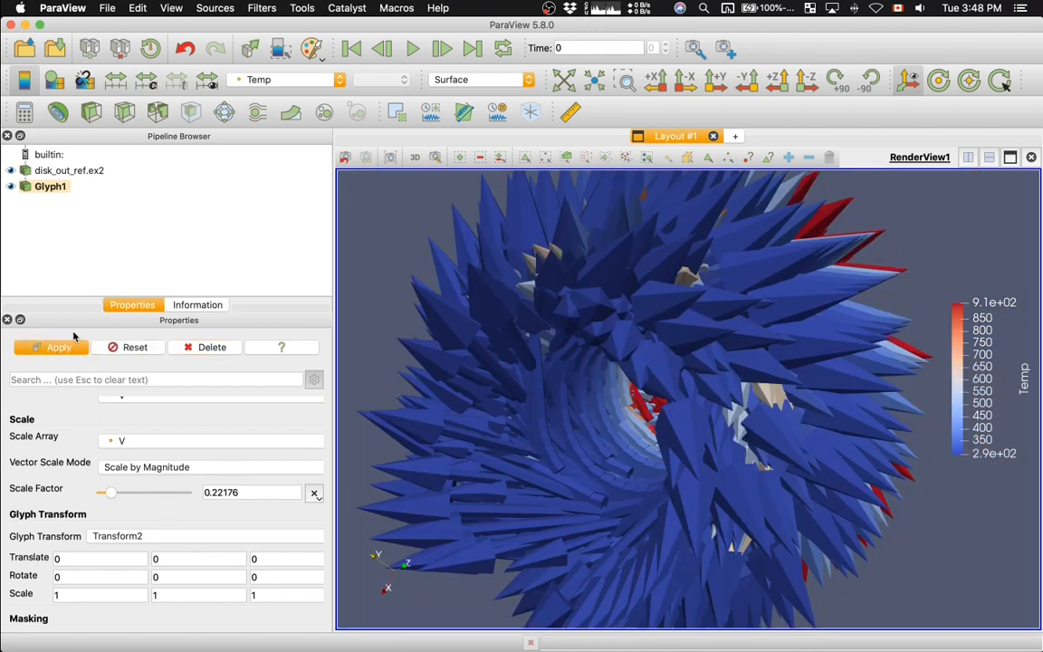
pyautogui.click(56, 348)
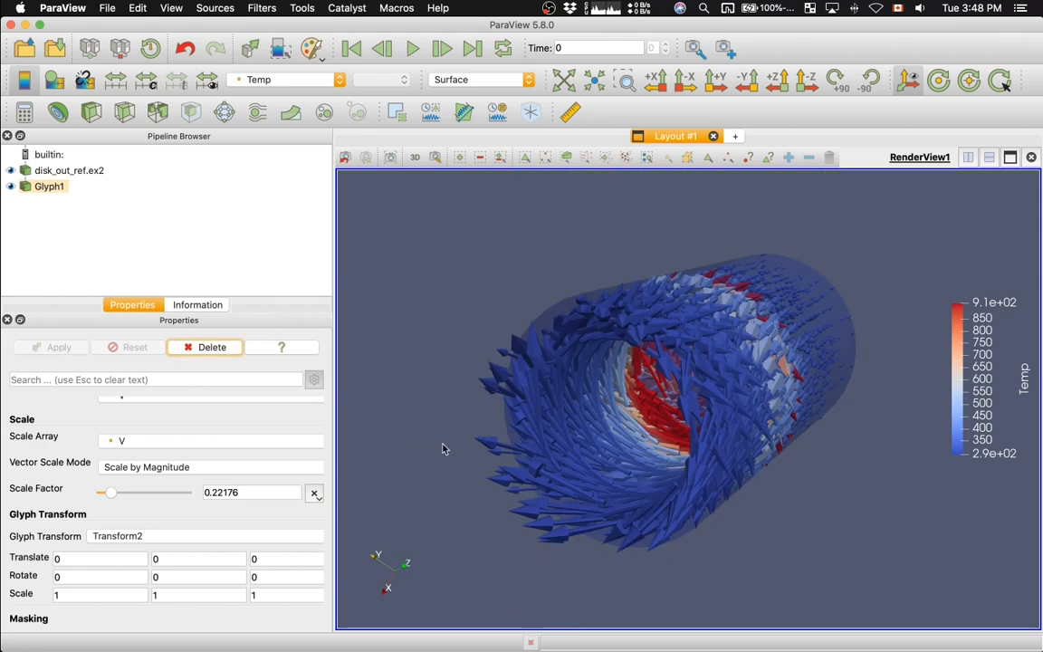
pyautogui.moveTo(111, 493); pyautogui.dragTo(108, 494)
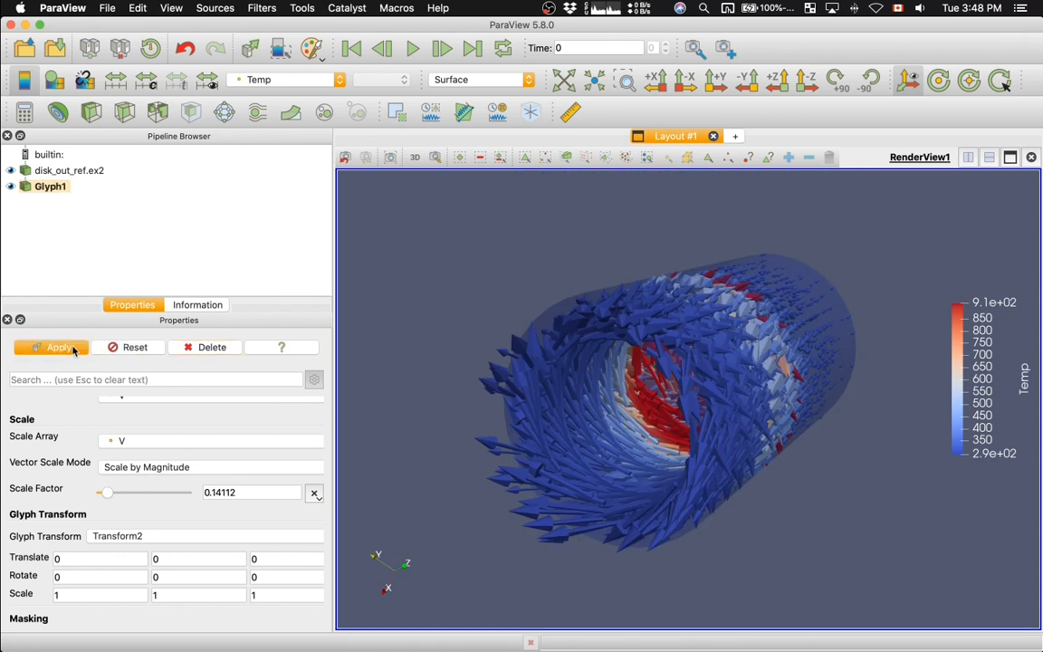
pyautogui.click(75, 350)
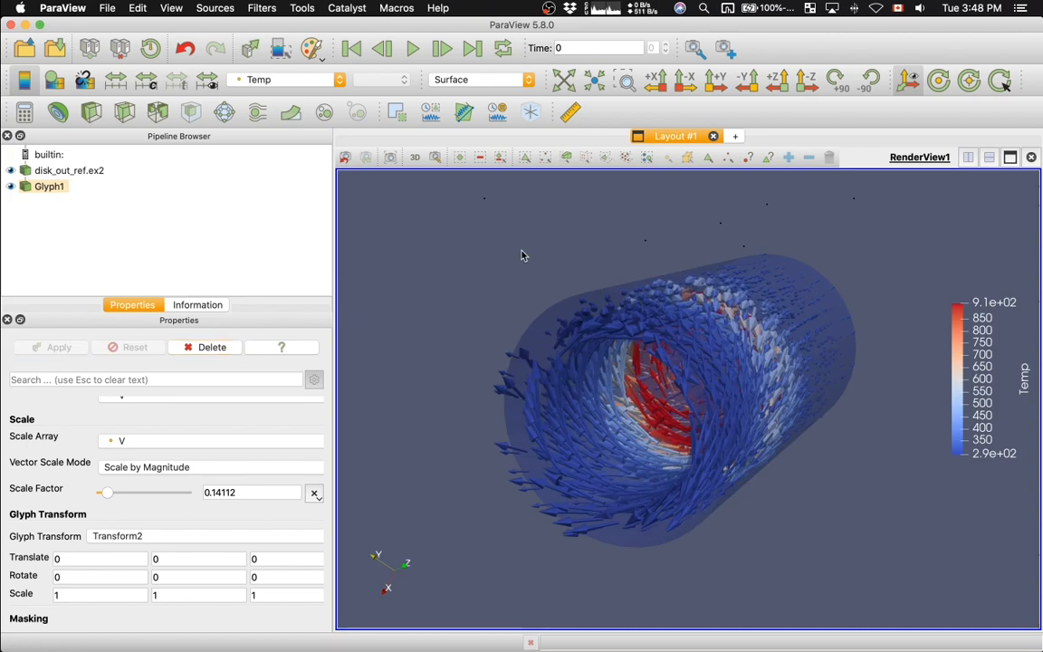
# Step: Color the Glyph1 arrows by V magnitude and hide disk_out_ref.ex2
pyautogui.moveTo(521, 256); pyautogui.dragTo(480, 294)
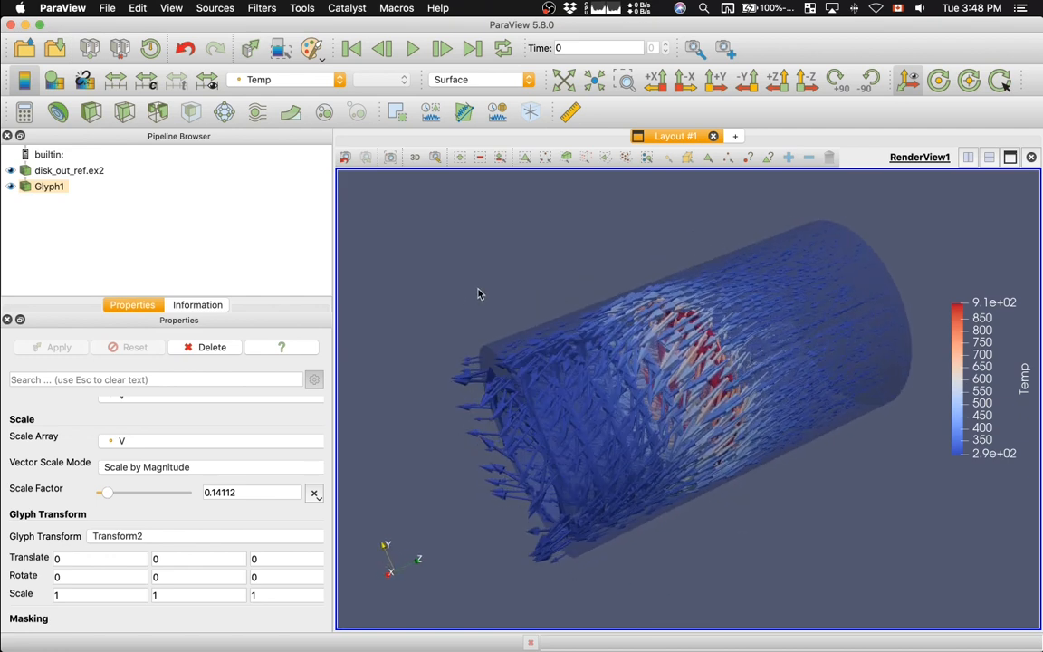
pyautogui.click(295, 80)
pyautogui.click(250, 93)
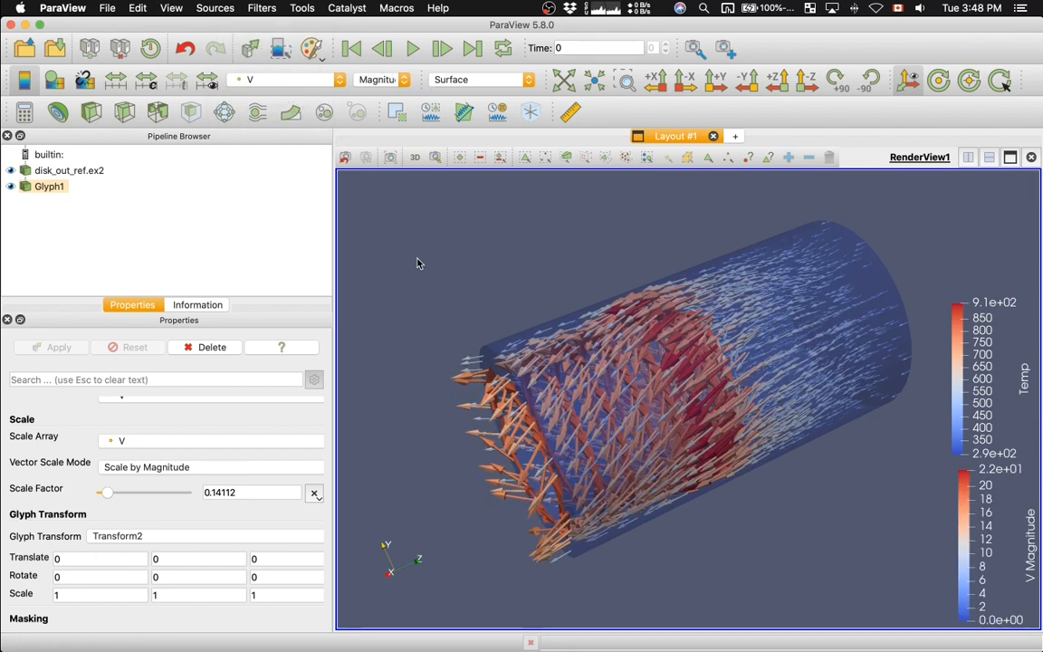
pyautogui.click(49, 171)
pyautogui.click(10, 171)
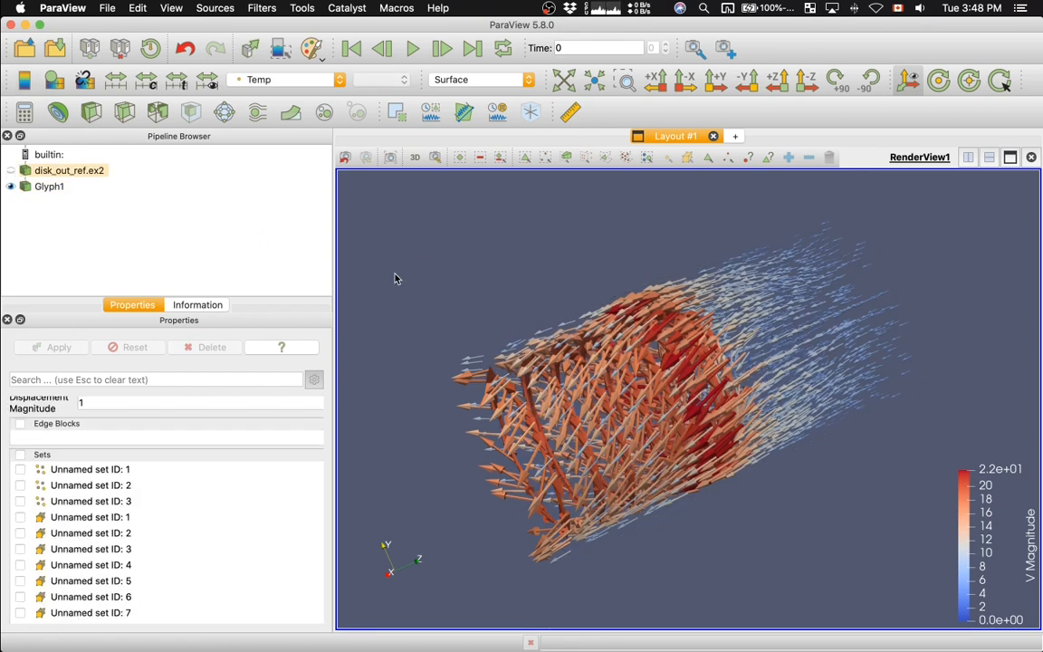
# Step: Hide the Glyph1 arrows in the render view
pyautogui.moveTo(394, 277); pyautogui.dragTo(443, 273)
pyautogui.moveTo(985, 364); pyautogui.dragTo(845, 309)
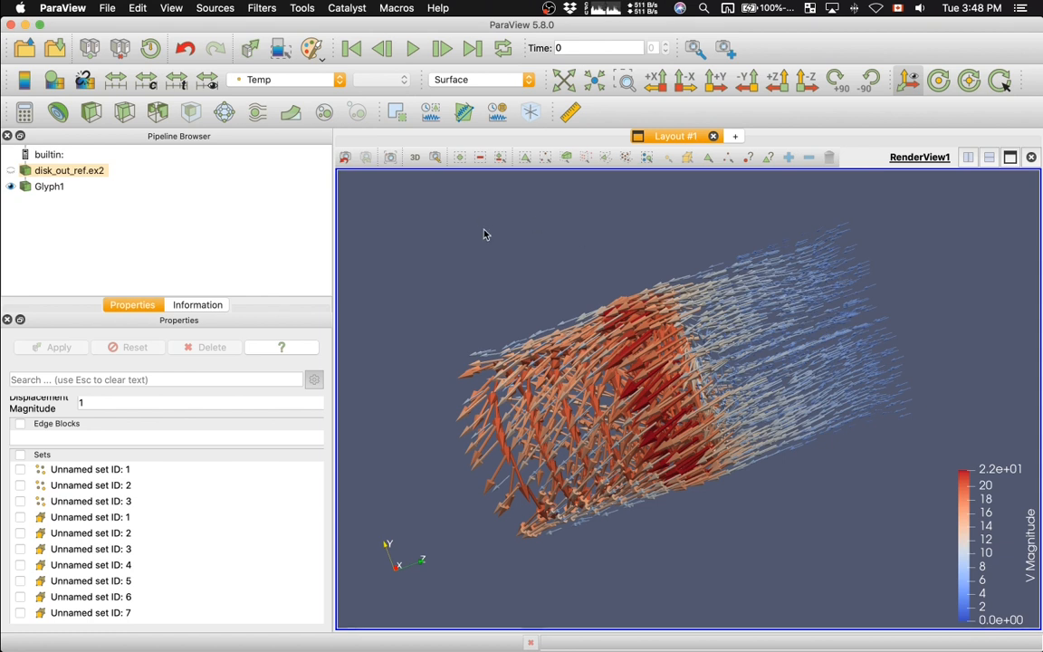
pyautogui.moveTo(484, 233); pyautogui.dragTo(566, 227)
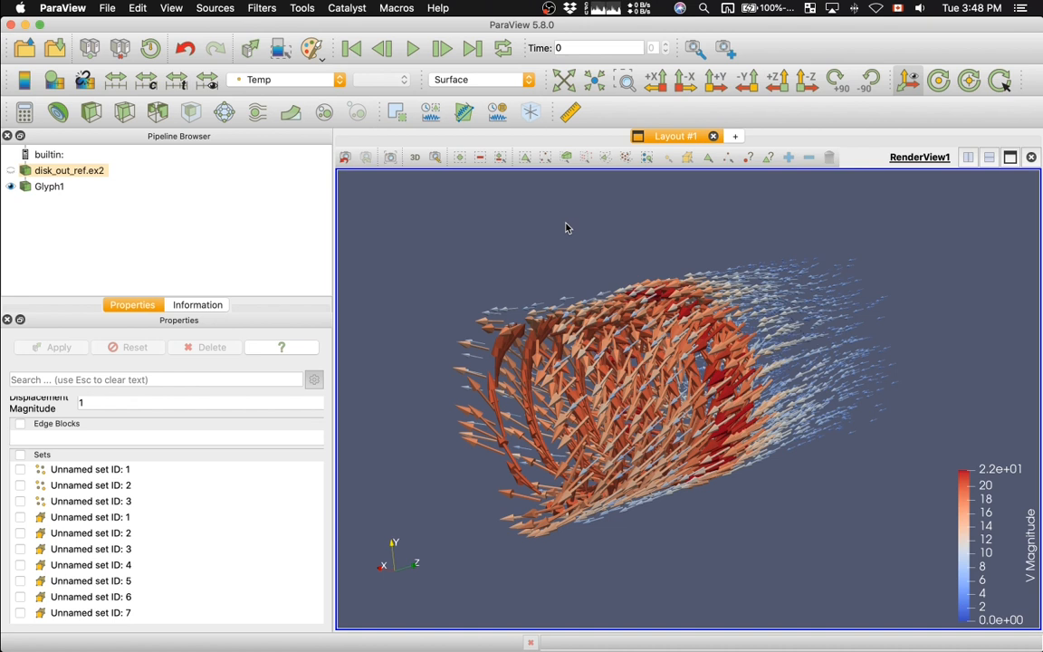
pyautogui.click(9, 186)
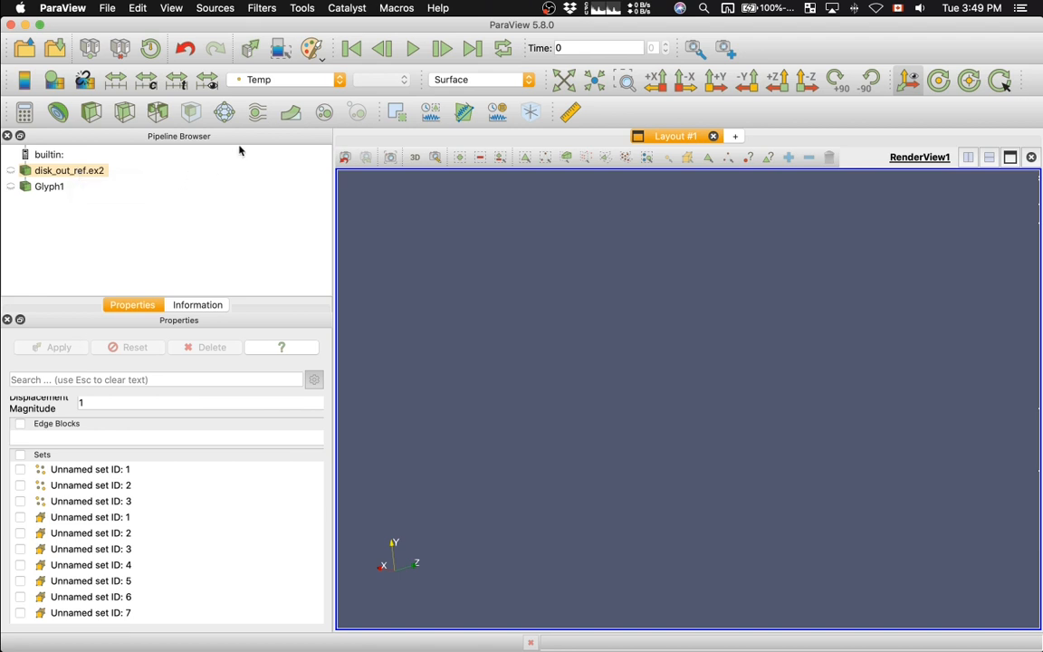
# Step: Add a Stream Tracer on the V vectors to disk_out_ref.ex2, keeping the High Resolution Line Source seeds, and apply it
pyautogui.click(257, 114)
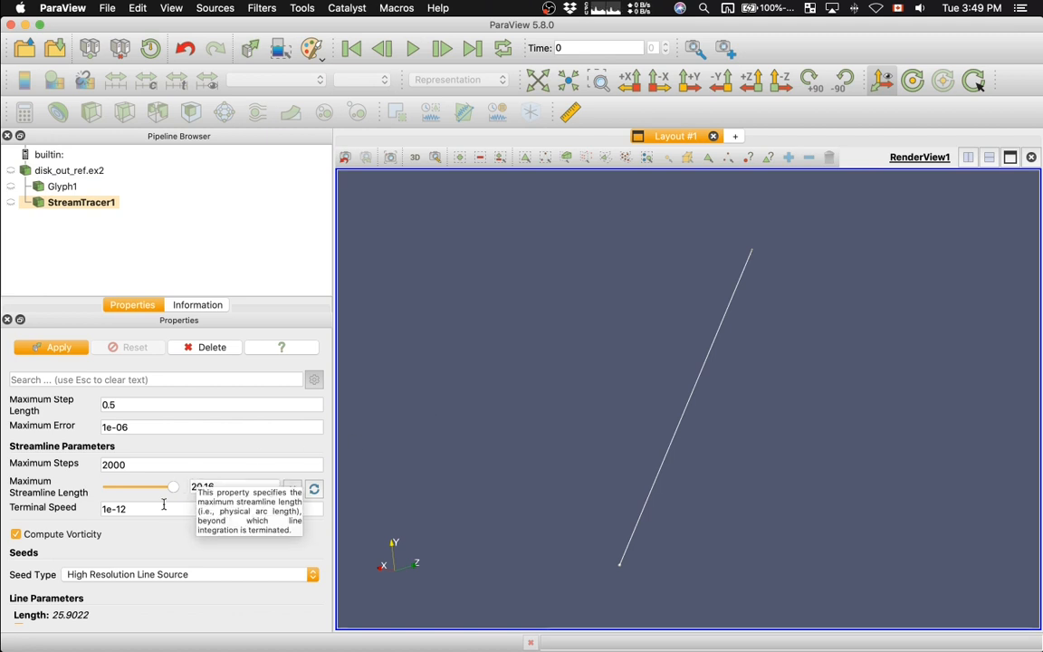
pyautogui.scroll(5, 160, 507)
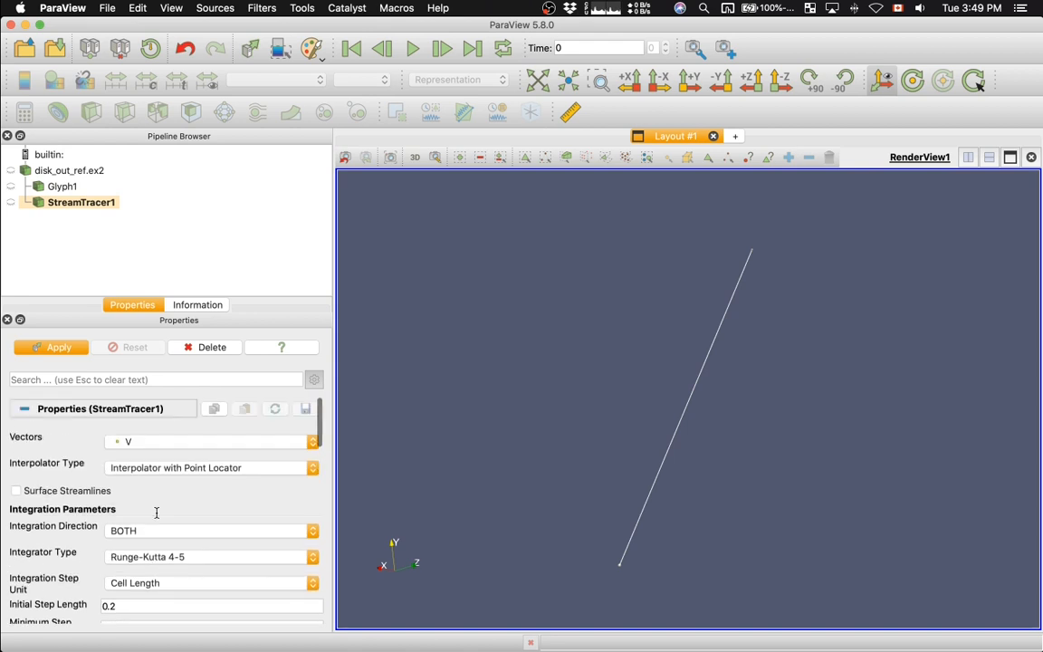
pyautogui.scroll(-2, 157, 513)
pyautogui.scroll(2, 156, 512)
pyautogui.scroll(-3, 163, 517)
pyautogui.scroll(-10, 163, 517)
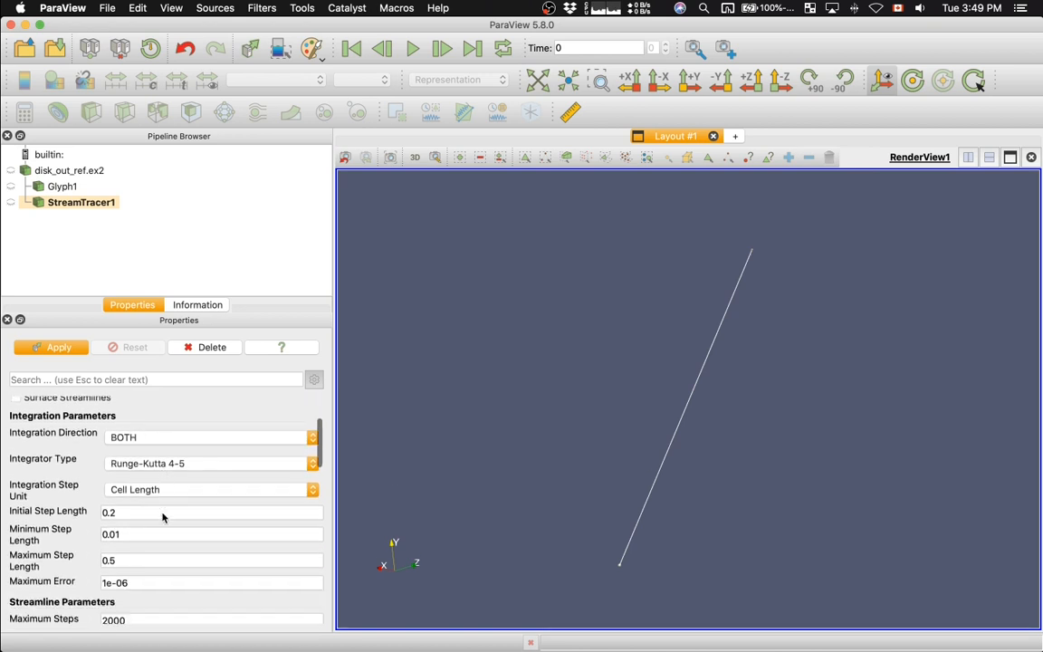
pyautogui.click(123, 525)
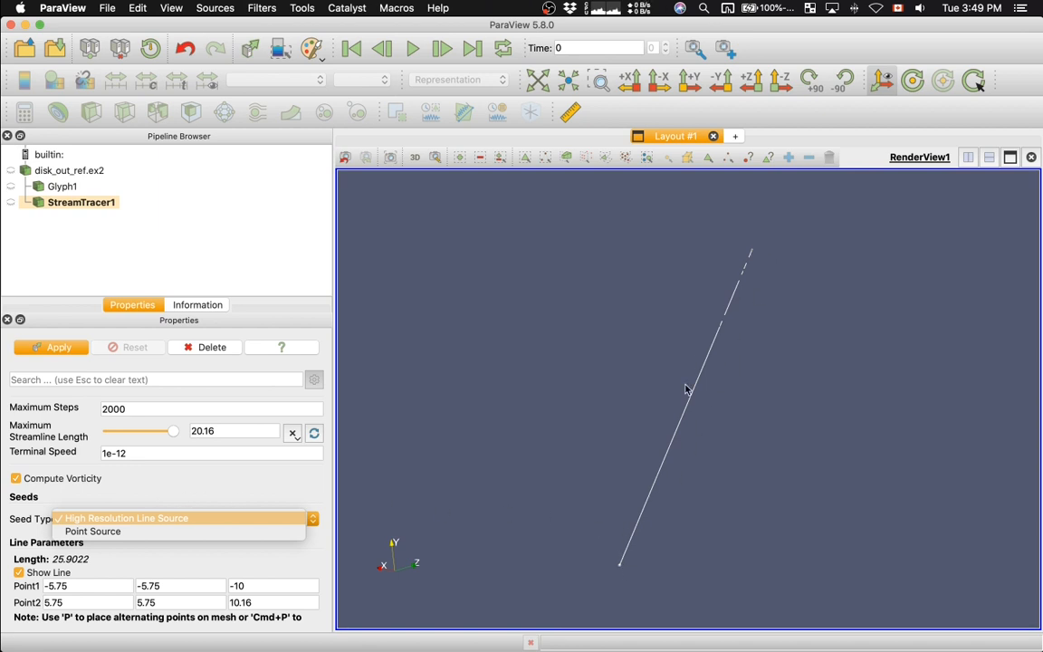
pyautogui.click(514, 525)
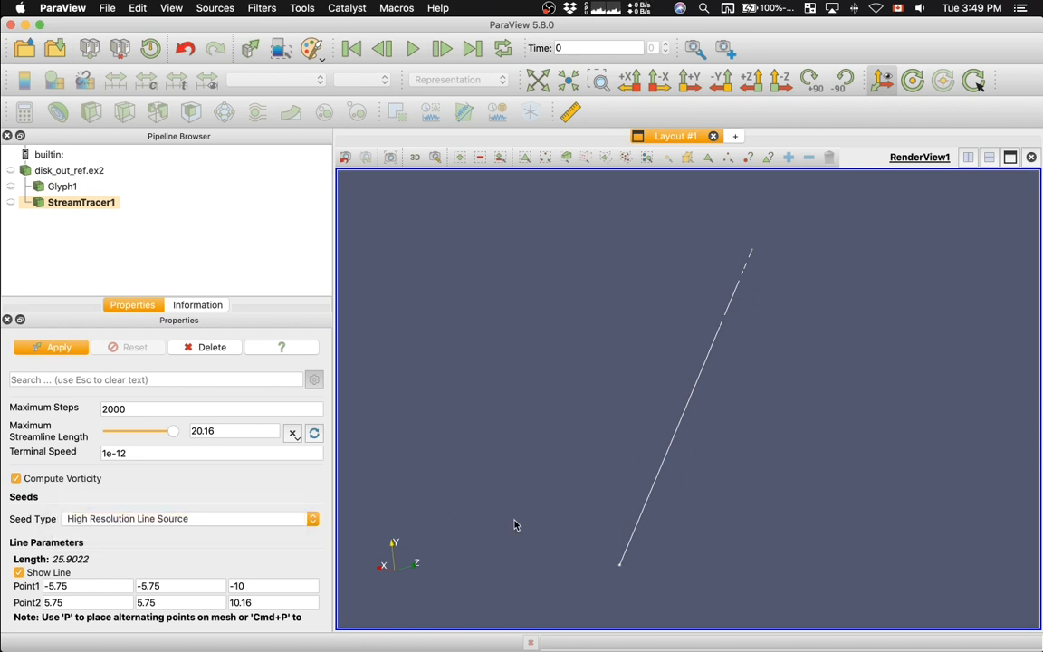
pyautogui.click(42, 349)
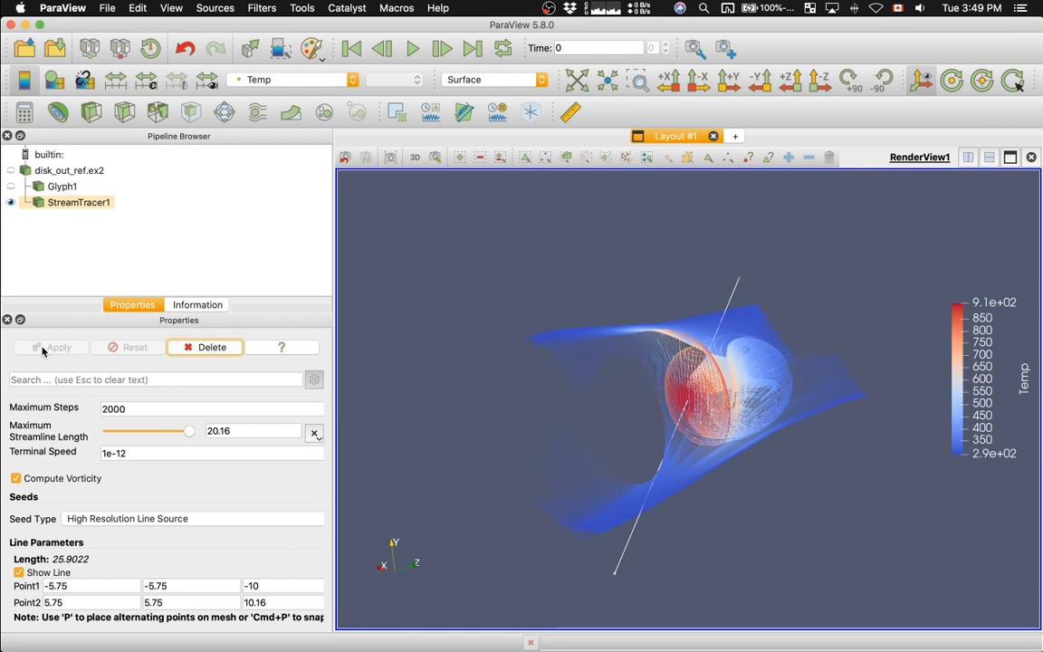
# Step: Switch the seed type of StreamTracer1 to Point Source
pyautogui.scroll(2, 490, 454)
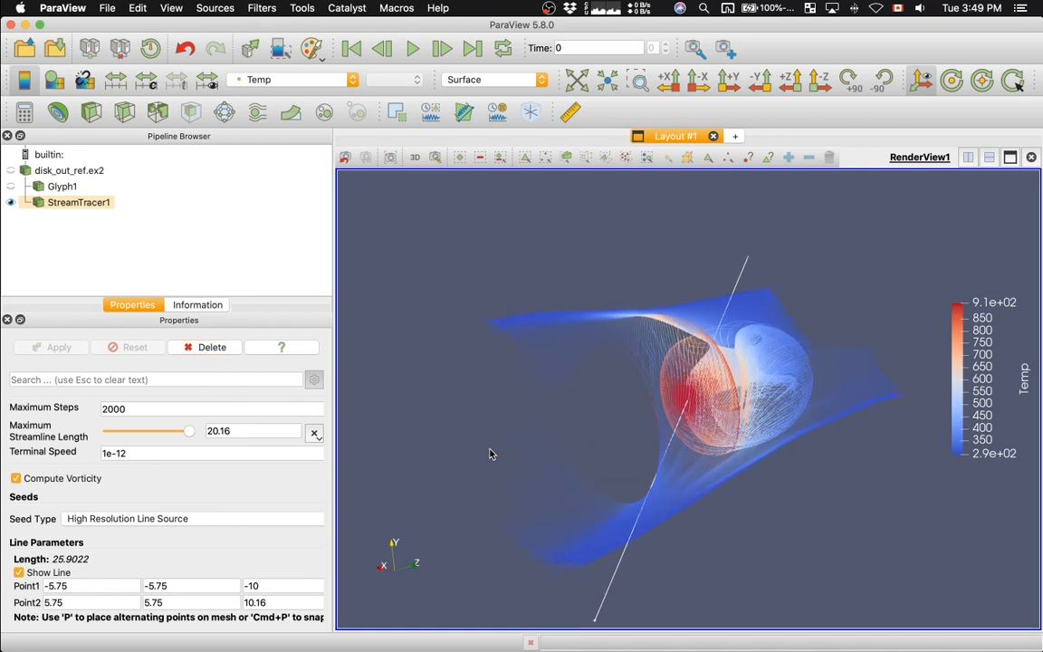
pyautogui.scroll(-1, 490, 454)
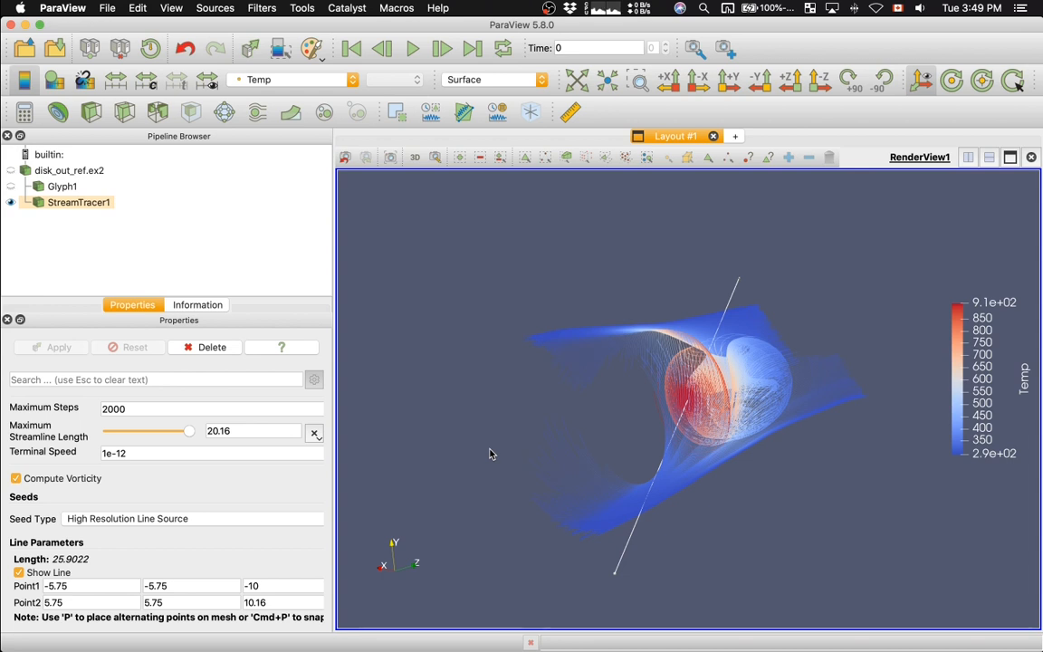
pyautogui.moveTo(641, 266); pyautogui.dragTo(615, 280)
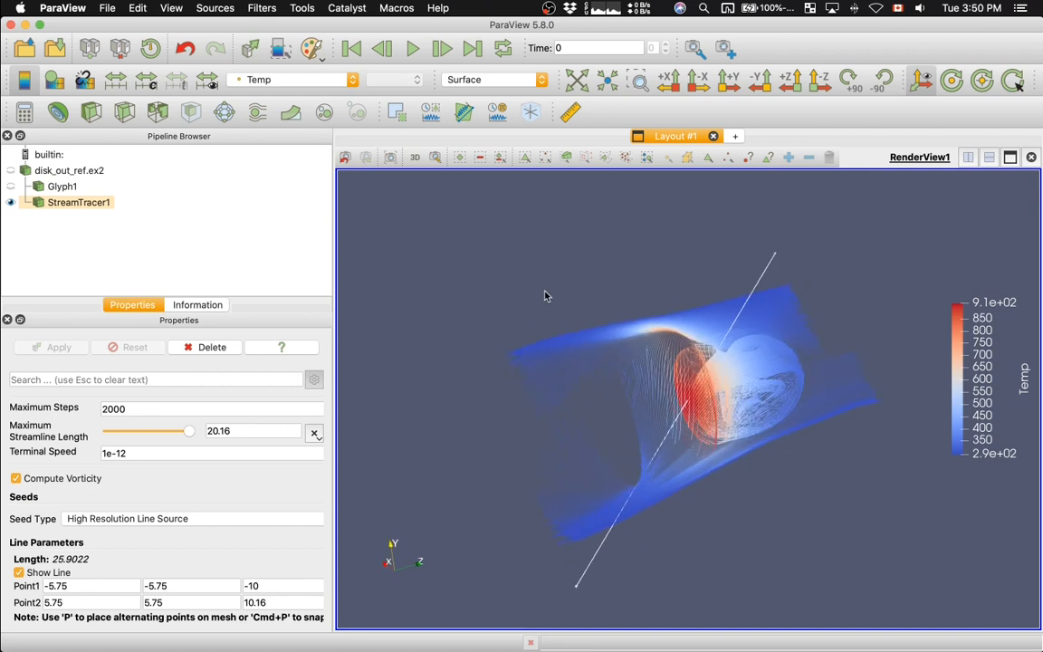
pyautogui.click(168, 527)
pyautogui.click(167, 534)
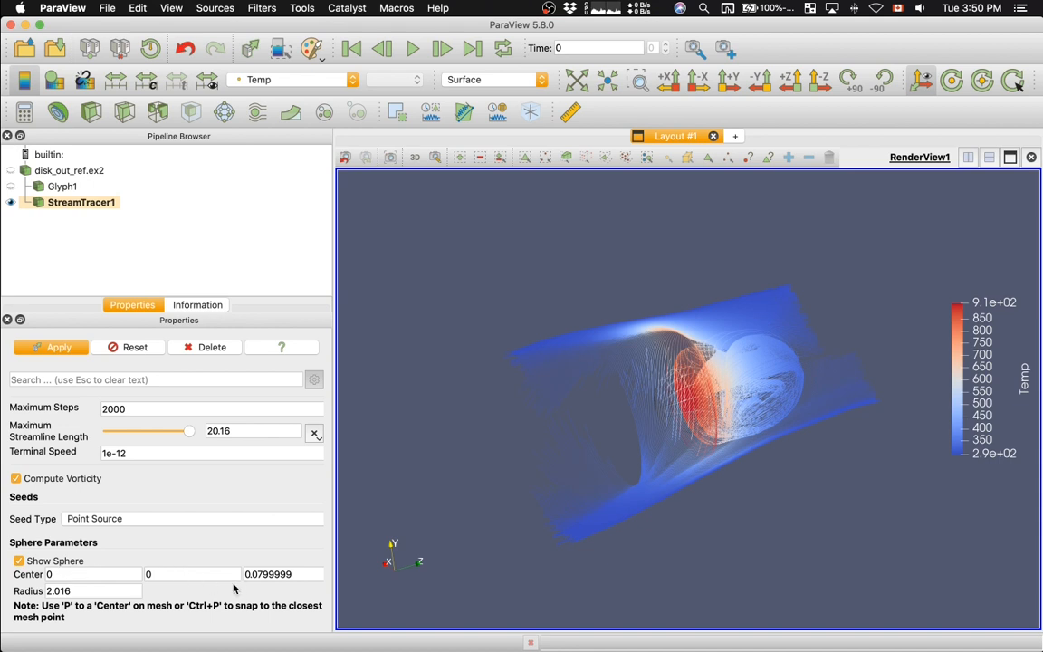
pyautogui.scroll(-3, 114, 542)
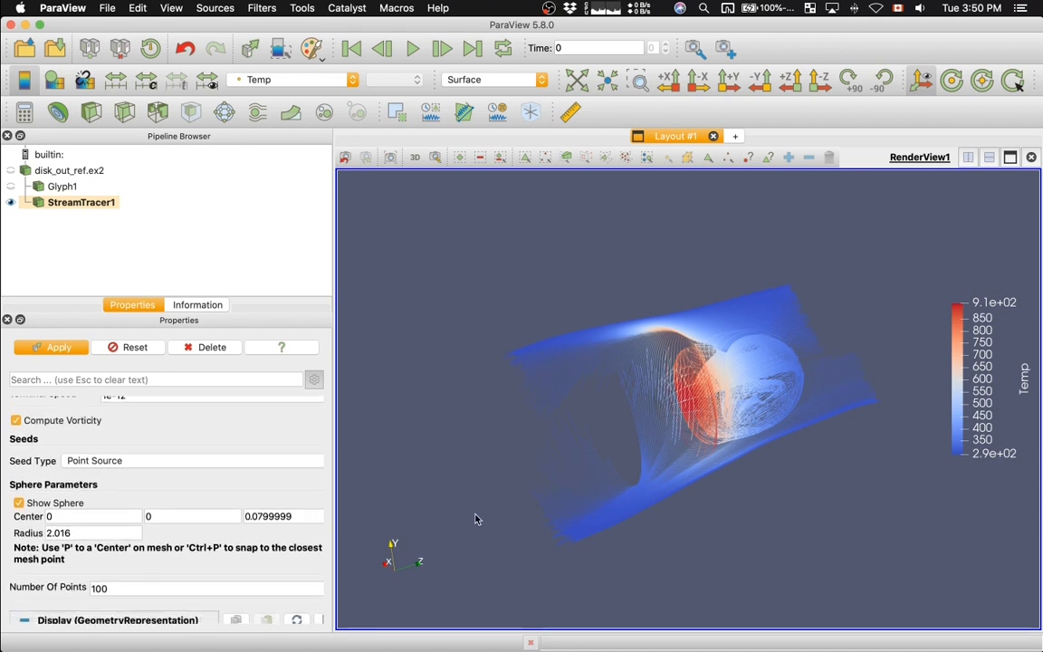
pyautogui.moveTo(479, 518)
pyautogui.mouseDown()
pyautogui.moveTo(526, 519)
pyautogui.moveTo(498, 512)
pyautogui.mouseUp()
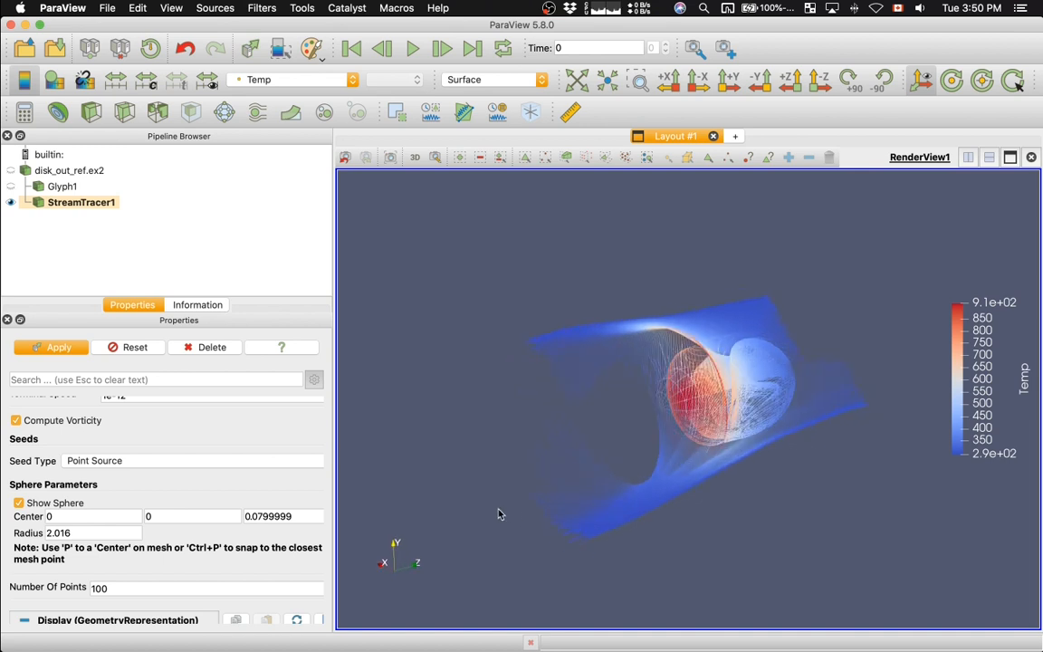
# Step: Set the seed sphere radius of StreamTracer1 to 5 and apply the change
pyautogui.click(109, 533)
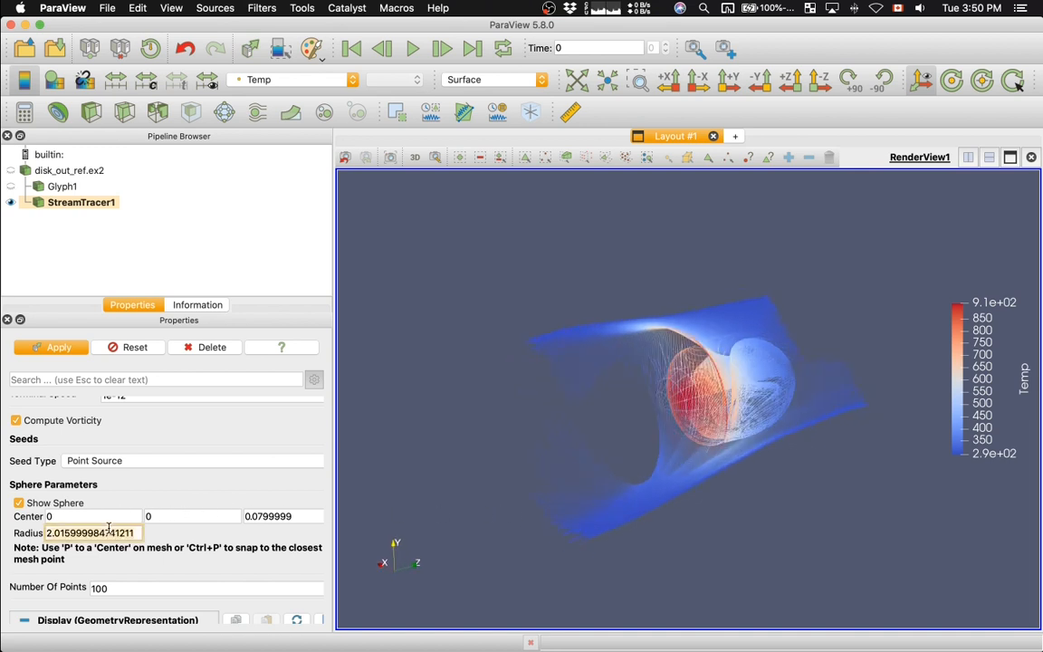
pyautogui.press('super+a')
pyautogui.write('5')
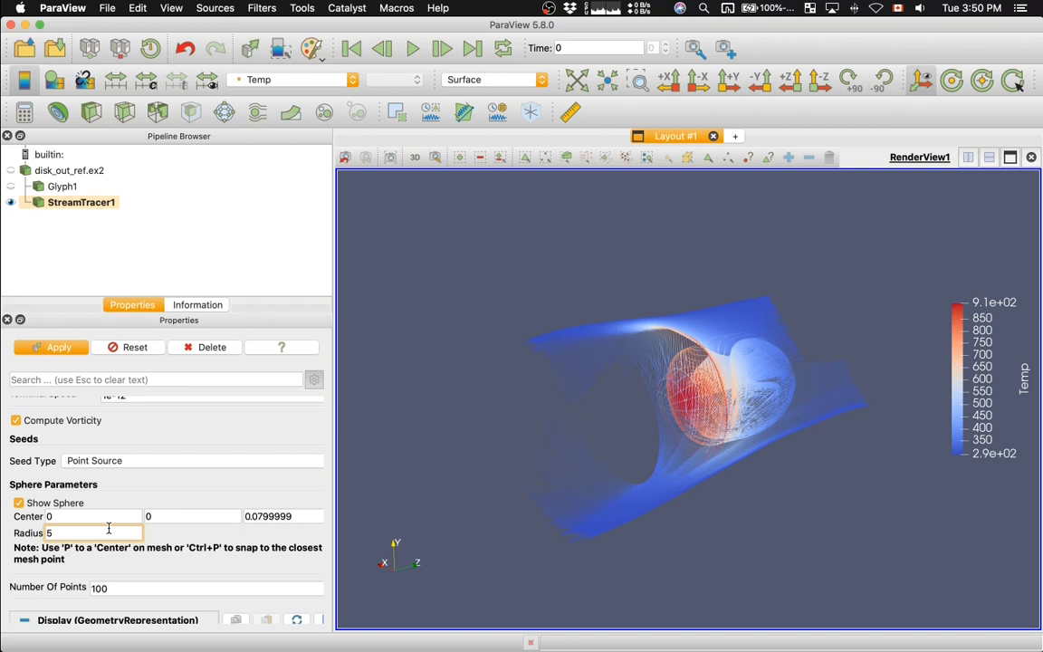
pyautogui.press('Return')
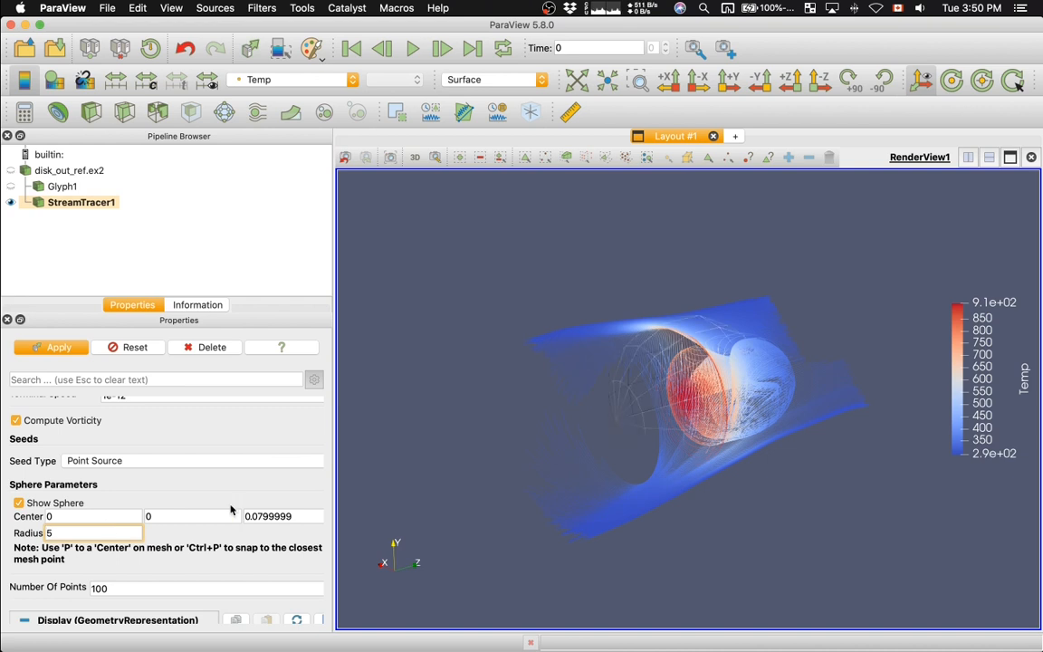
pyautogui.click(603, 438)
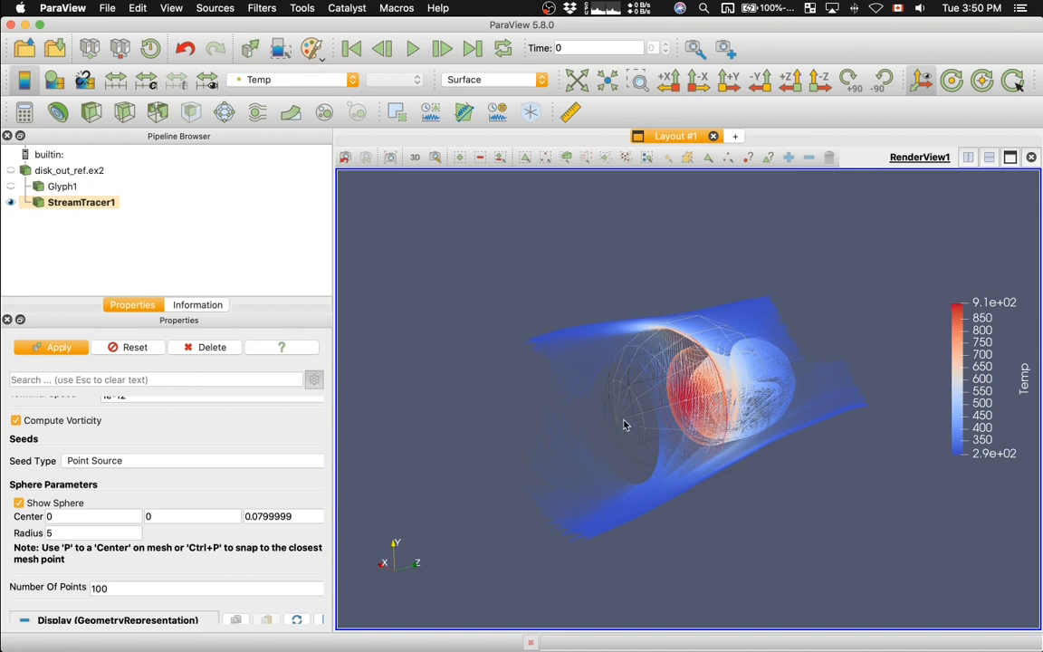
pyautogui.click(56, 349)
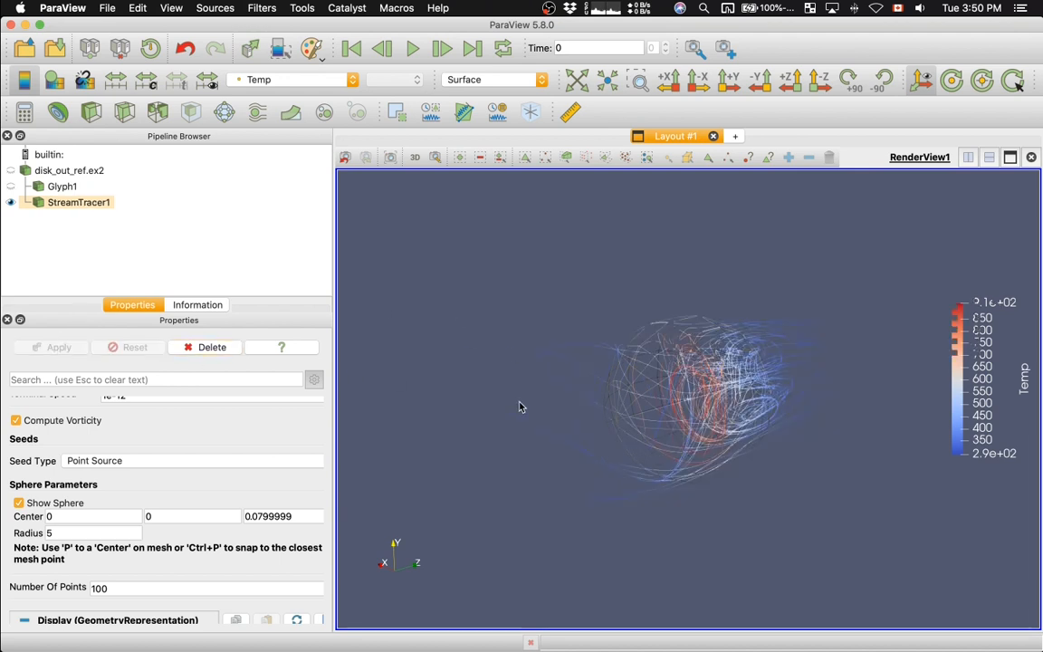
# Step: Set the number of seed points of StreamTracer1 to 1000 and apply the change
pyautogui.scroll(5, 218, 488)
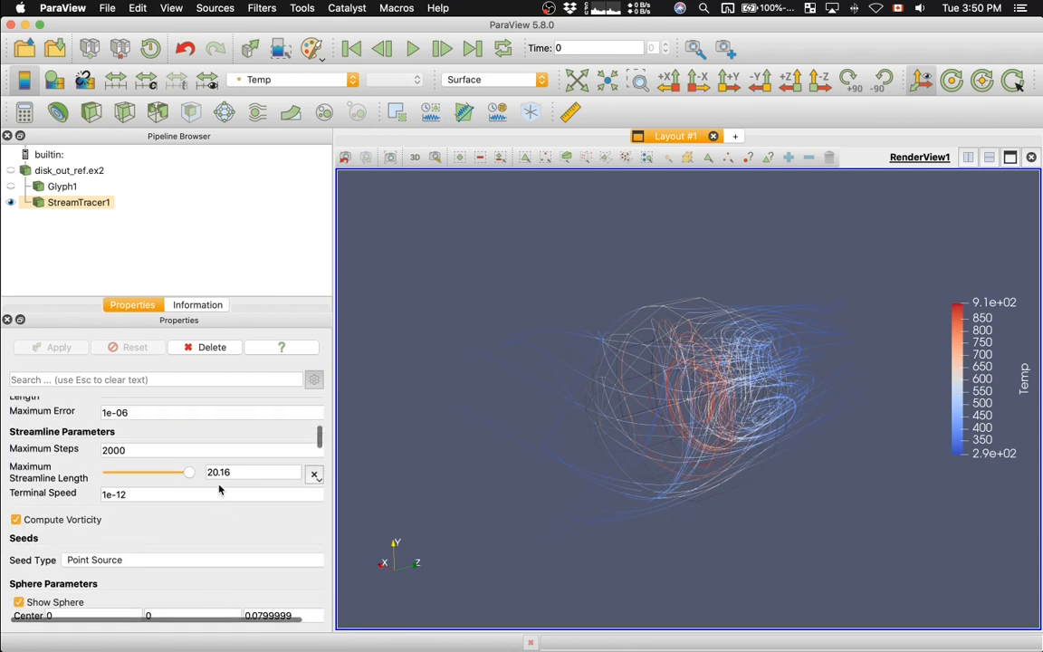
pyautogui.scroll(-8, 218, 489)
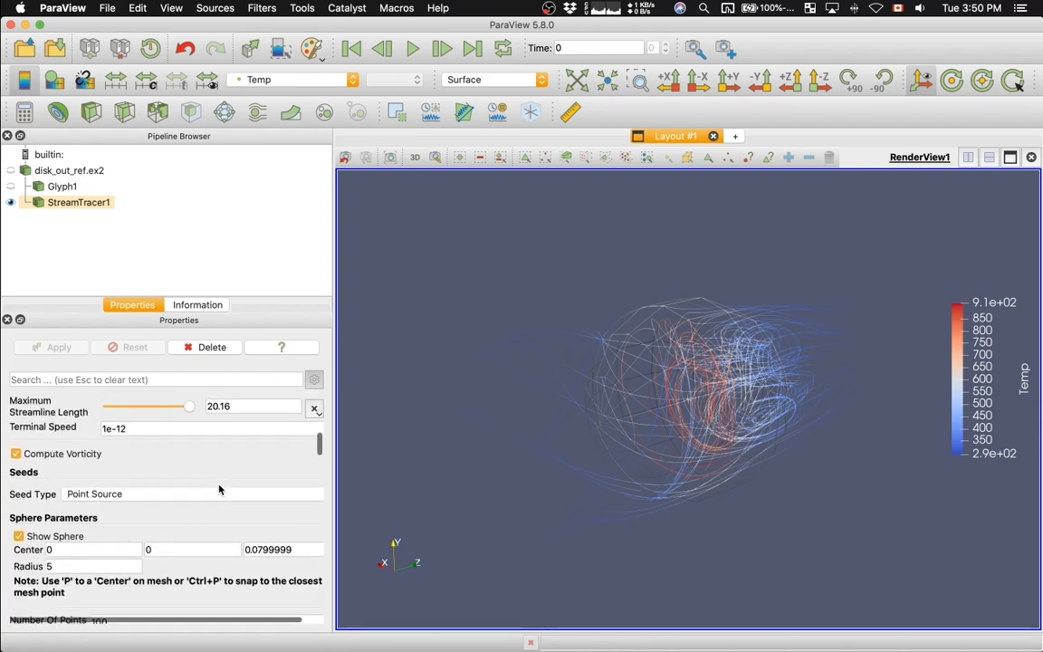
pyautogui.scroll(-2, 218, 489)
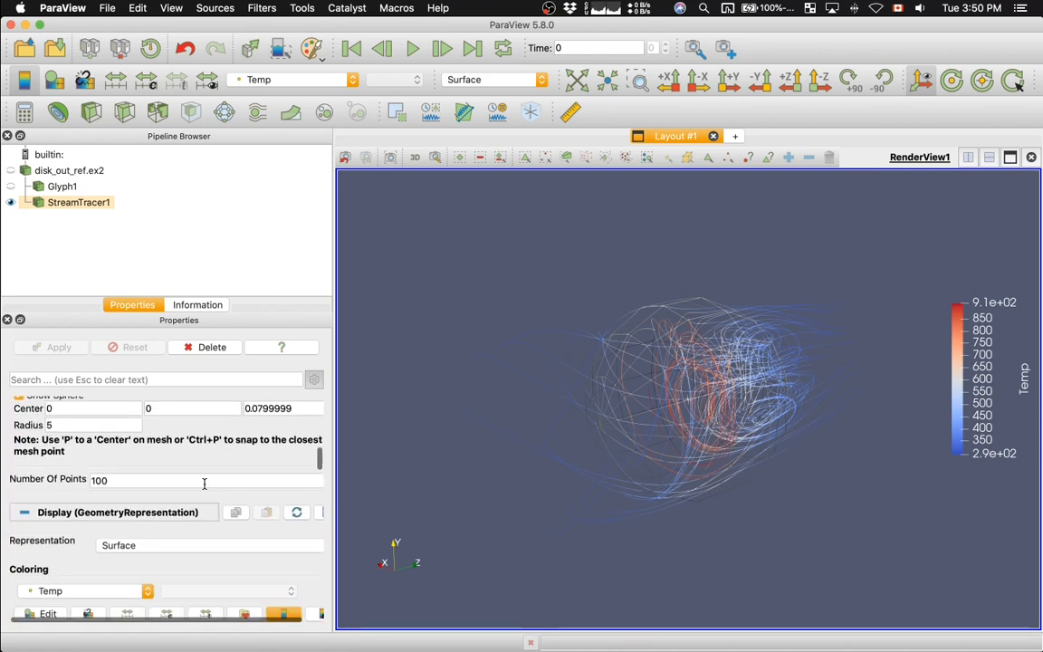
pyautogui.click(116, 480)
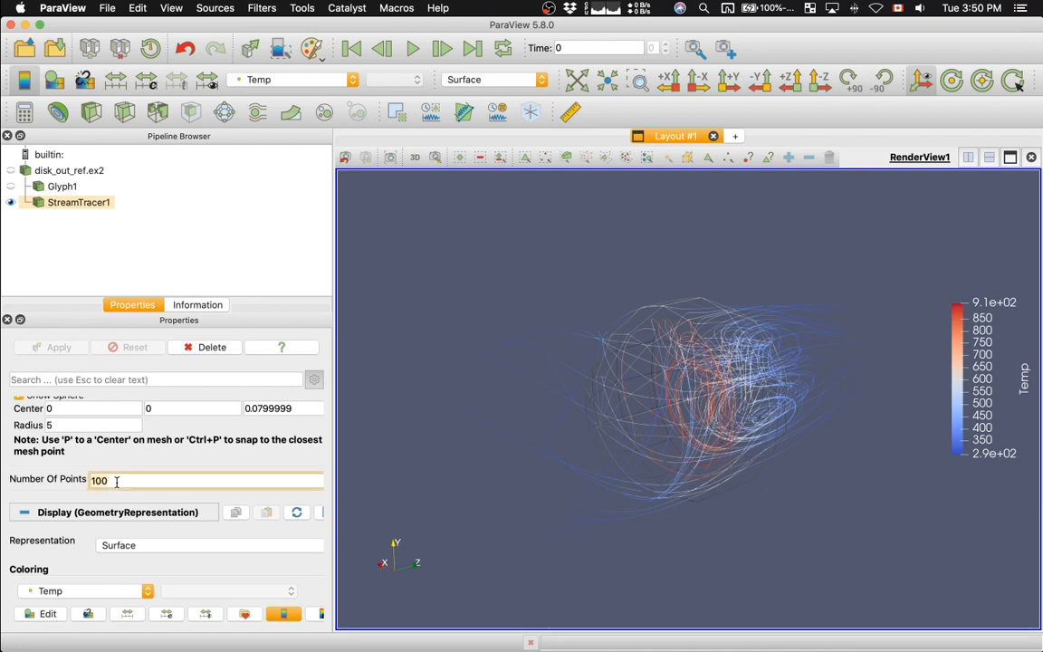
pyautogui.write('0')
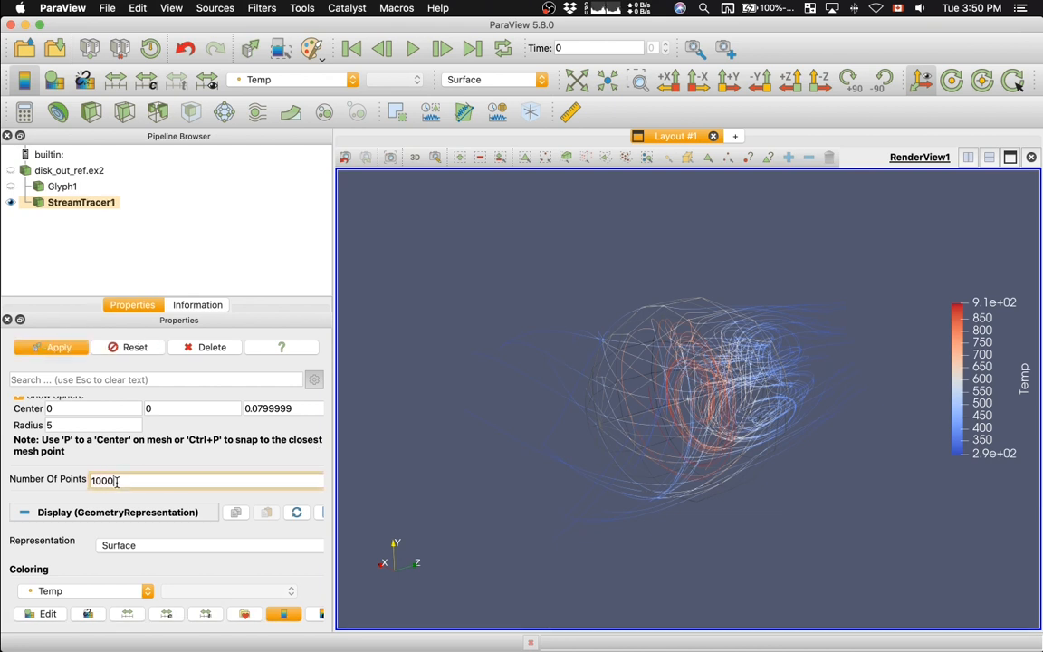
pyautogui.click(57, 348)
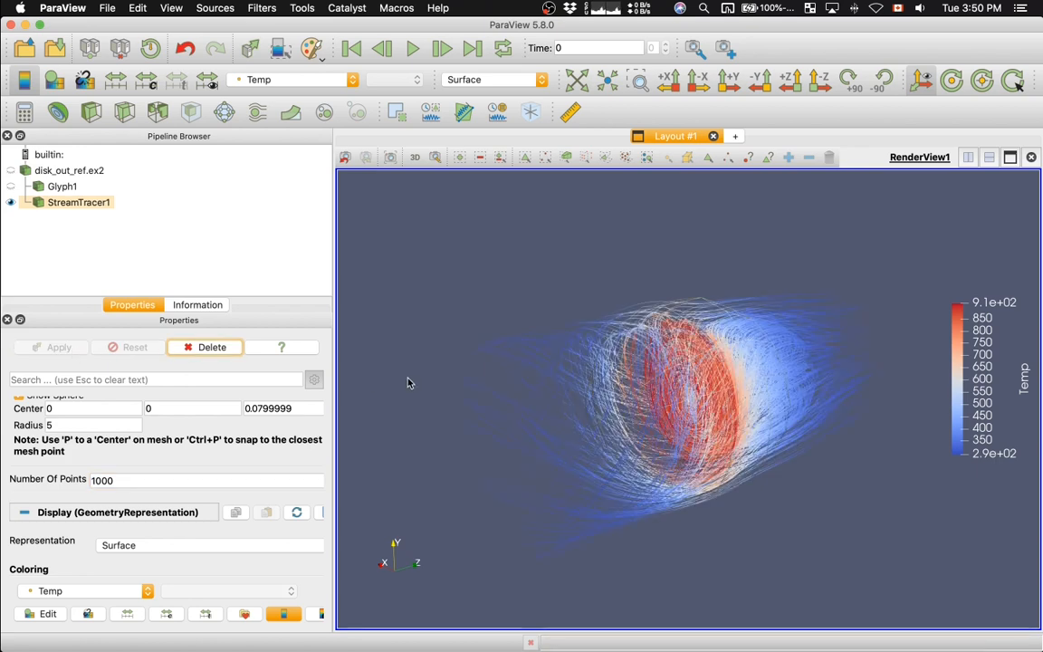
# Step: Show the Glyph1 arrows together with the StreamTracer1 streamlines
pyautogui.moveTo(452, 410); pyautogui.dragTo(419, 422)
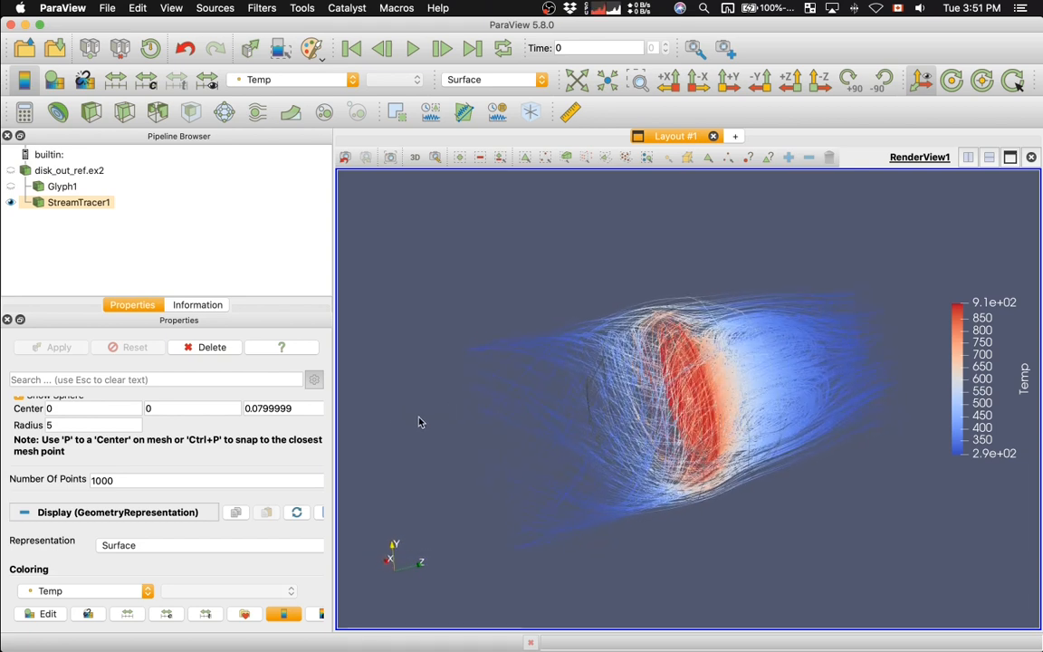
pyautogui.click(10, 186)
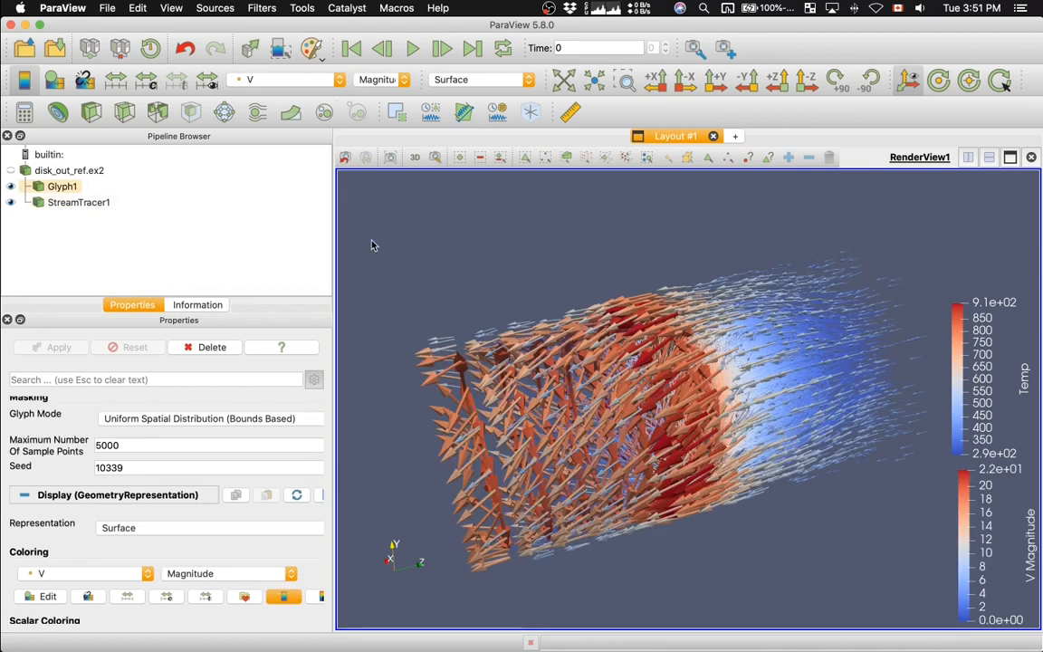
pyautogui.moveTo(372, 242); pyautogui.dragTo(394, 245)
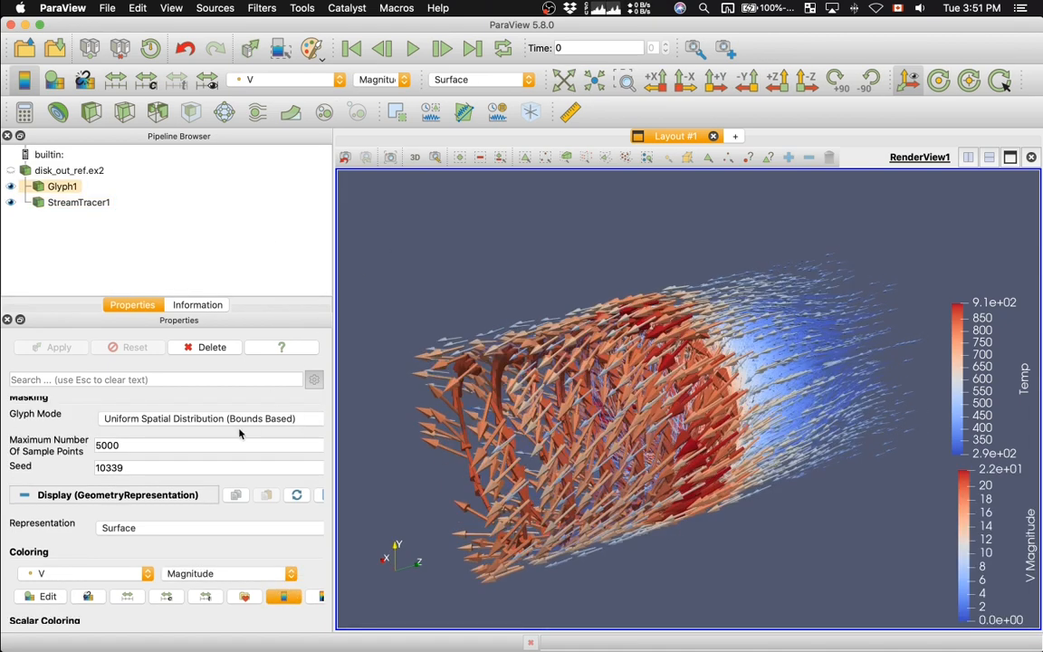
# Step: Set the scale factor of the Glyph1 arrows to 0.05 and apply the change
pyautogui.scroll(10, 240, 432)
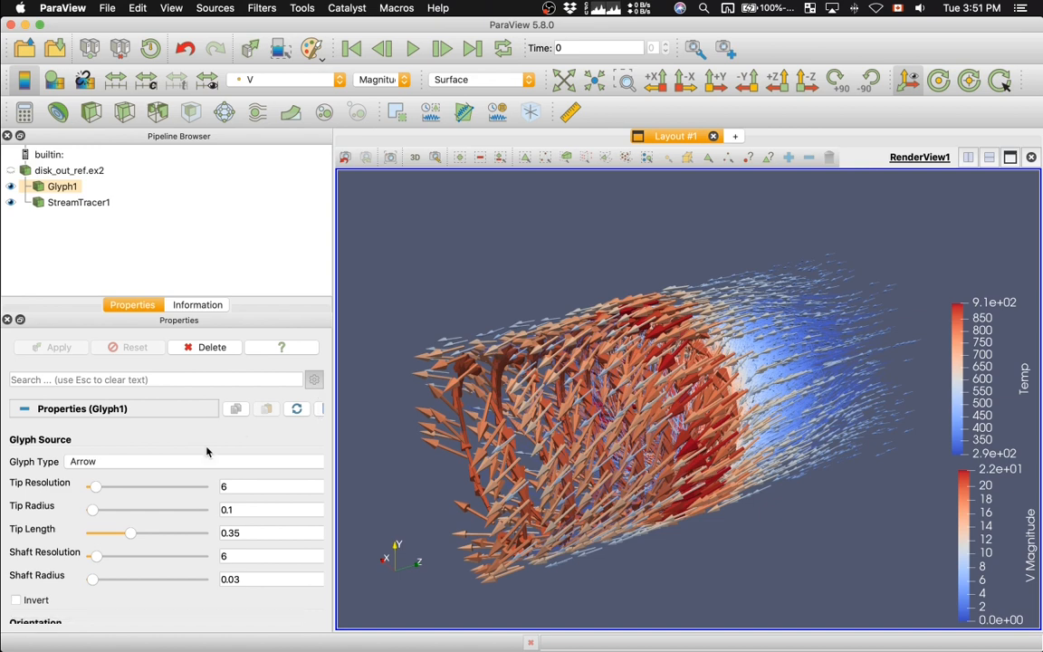
pyautogui.scroll(-3, 146, 546)
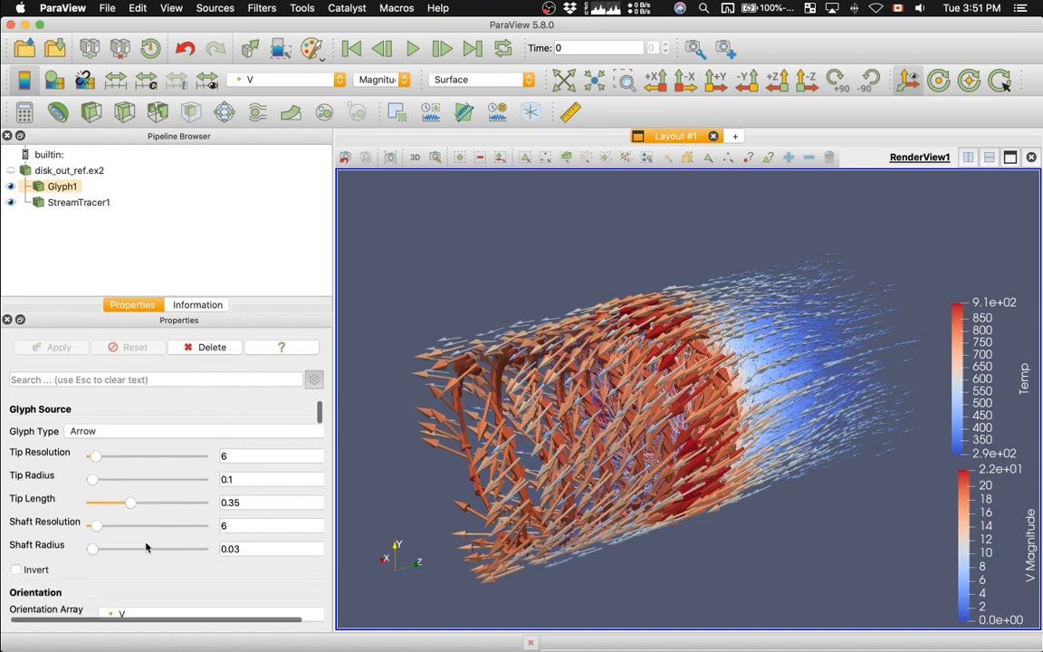
pyautogui.scroll(-6, 146, 547)
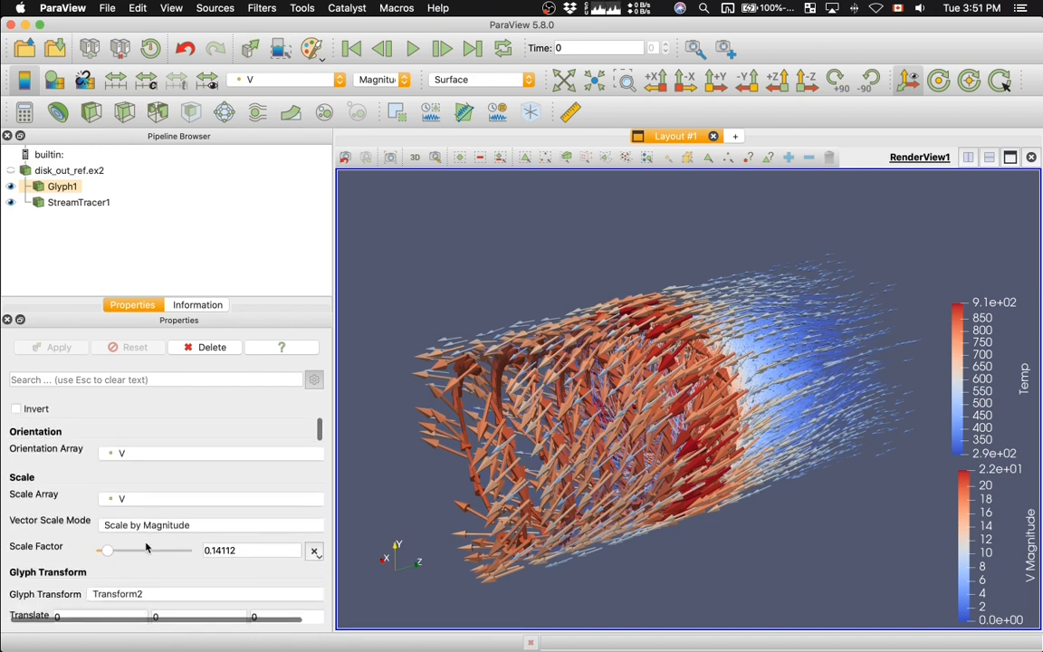
pyautogui.click(249, 551)
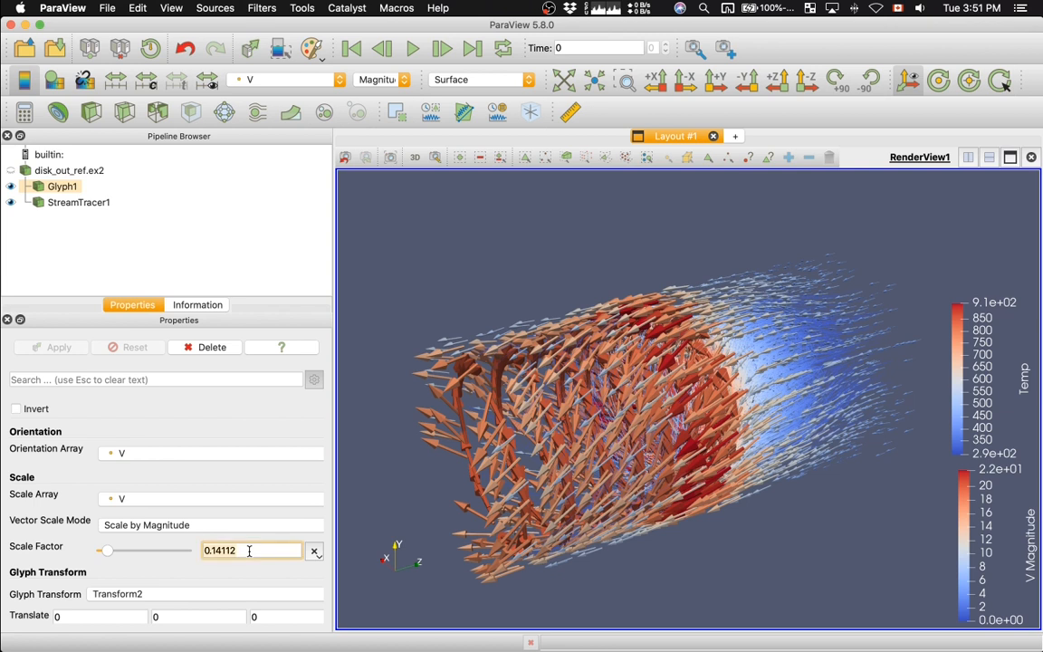
pyautogui.press('super+a')
pyautogui.write('0.')
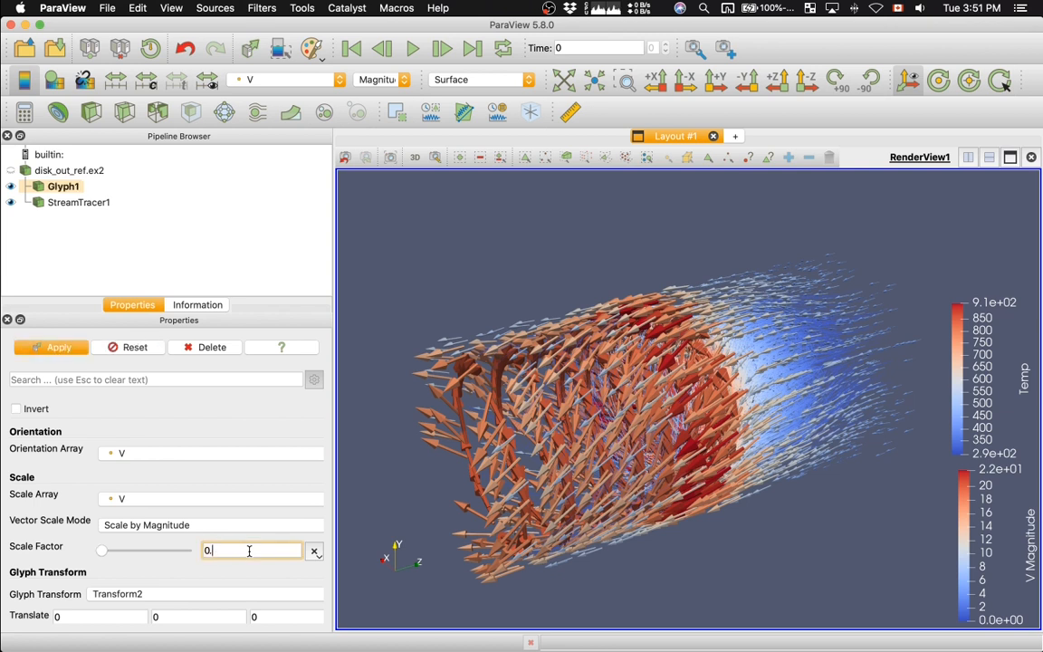
pyautogui.write('05')
pyautogui.click(57, 348)
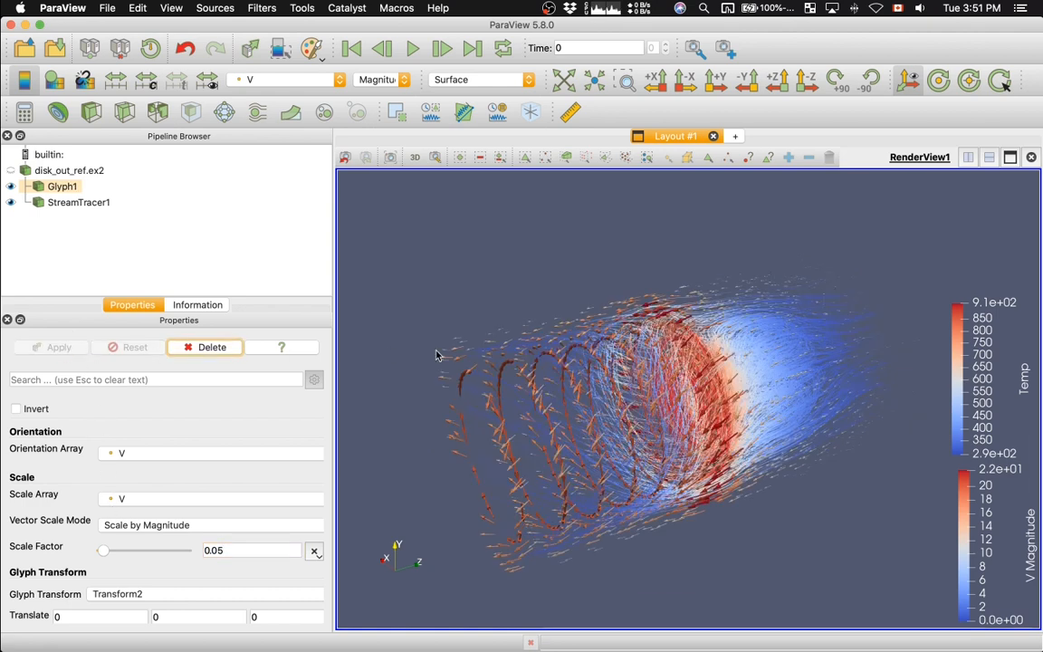
# Step: Switch the coloring of the StreamTracer1 streamlines to Solid Color
pyautogui.moveTo(478, 329); pyautogui.dragTo(427, 298)
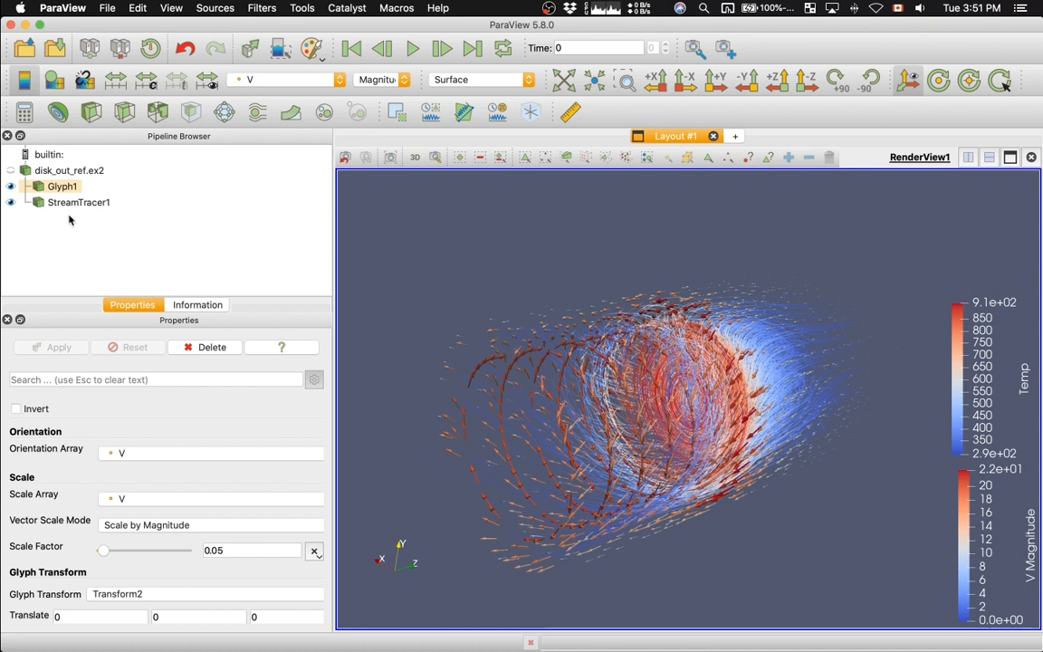
pyautogui.click(69, 203)
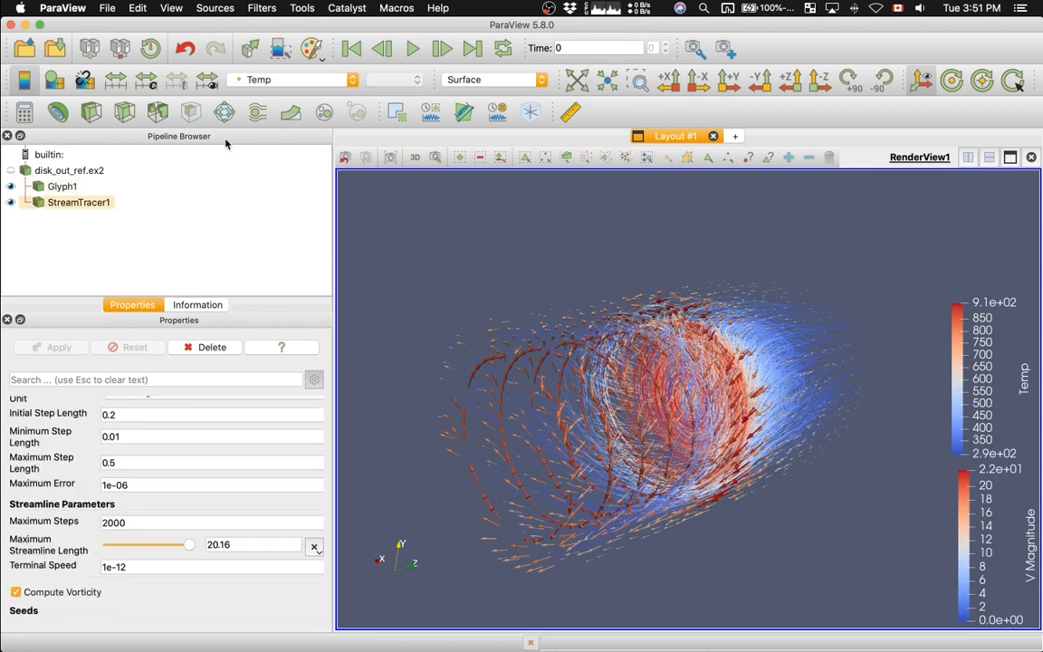
pyautogui.click(263, 82)
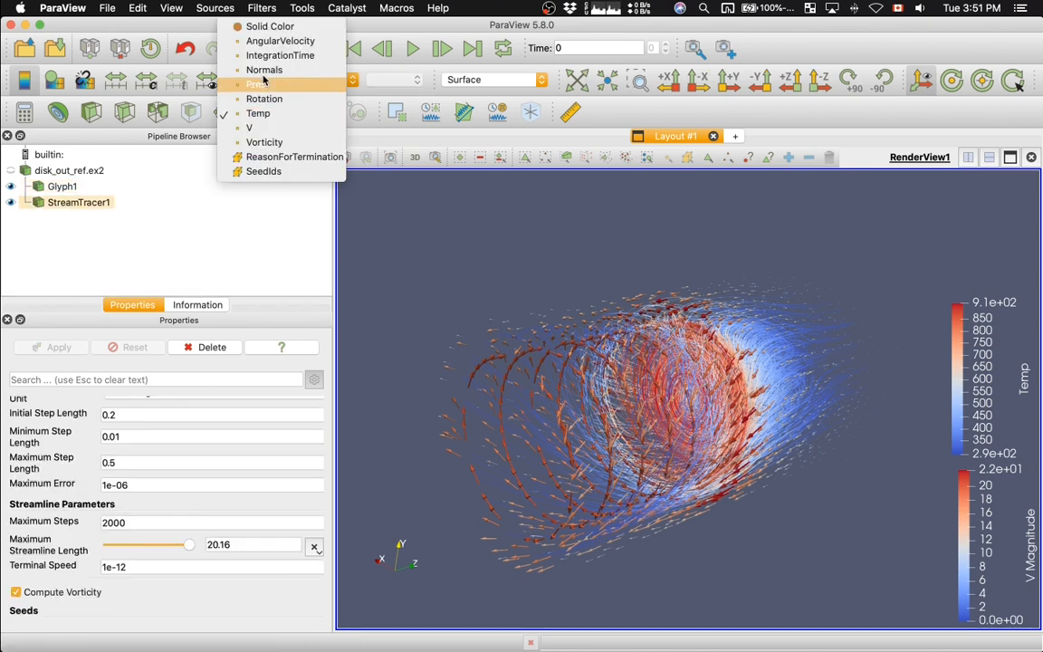
pyautogui.click(268, 28)
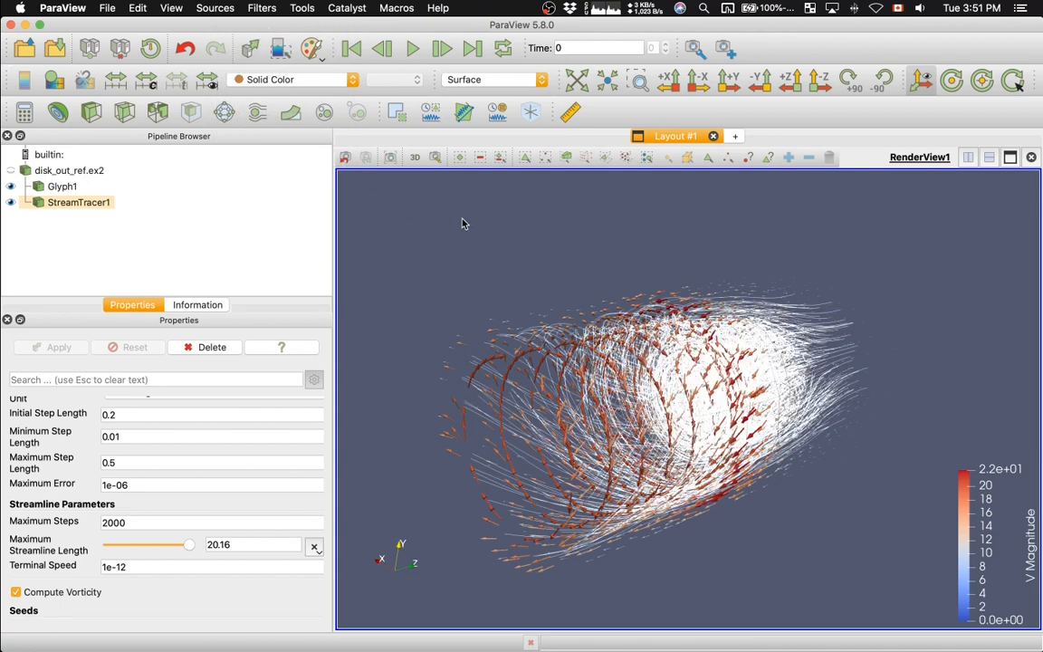
pyautogui.moveTo(461, 223); pyautogui.dragTo(436, 240)
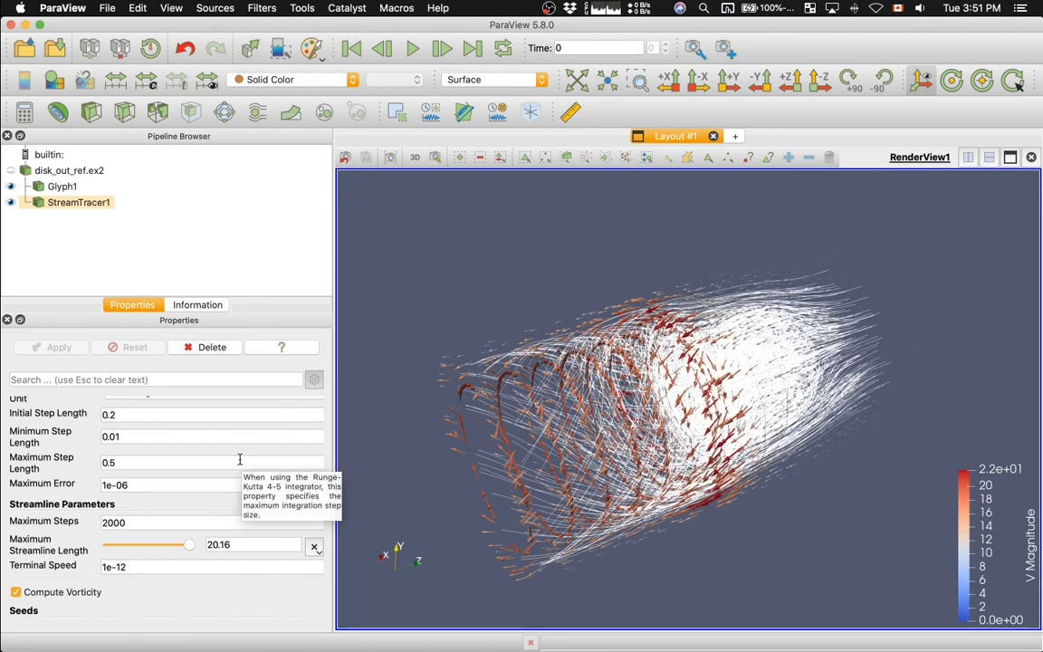
# Step: Lower the opacity of the StreamTracer1 streamlines to 0.43
pyautogui.scroll(-3, 239, 459)
pyautogui.scroll(-10, 240, 459)
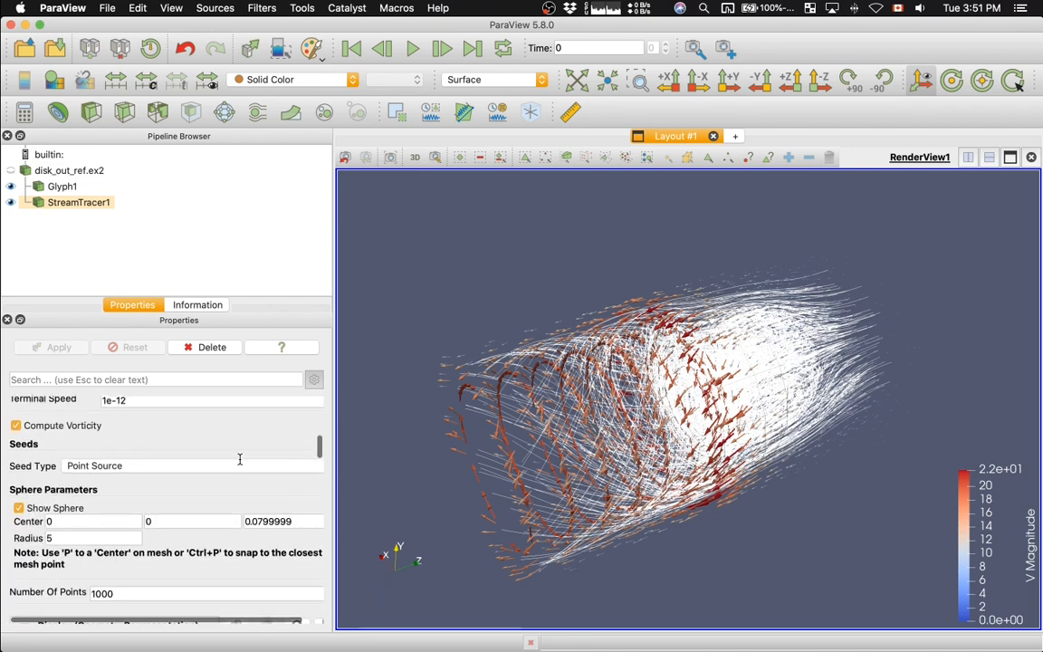
pyautogui.scroll(-10, 240, 459)
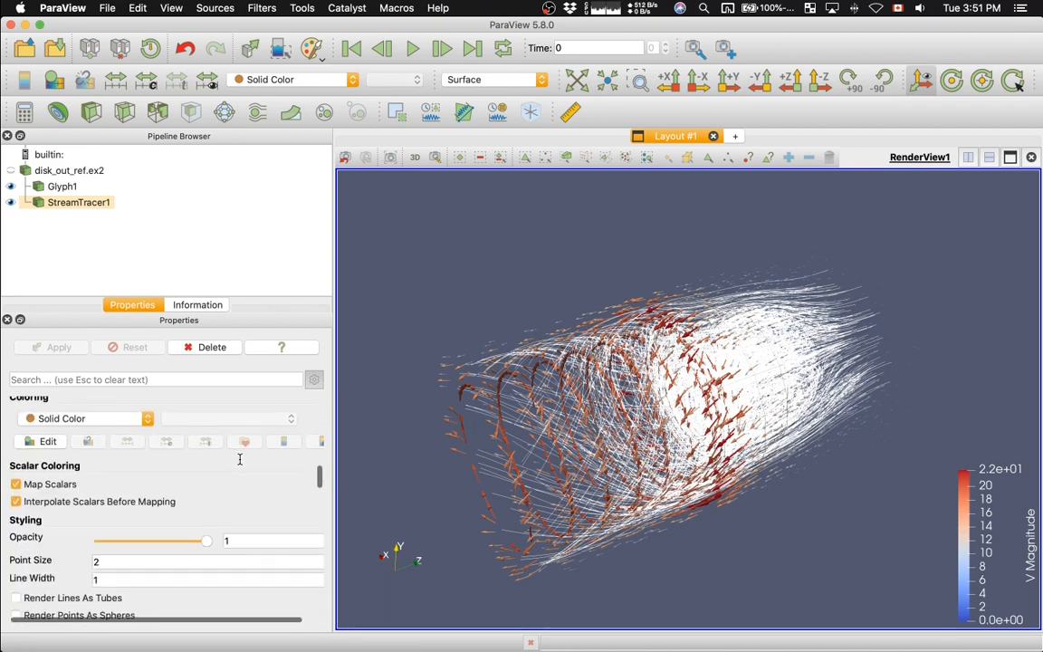
pyautogui.click(154, 533)
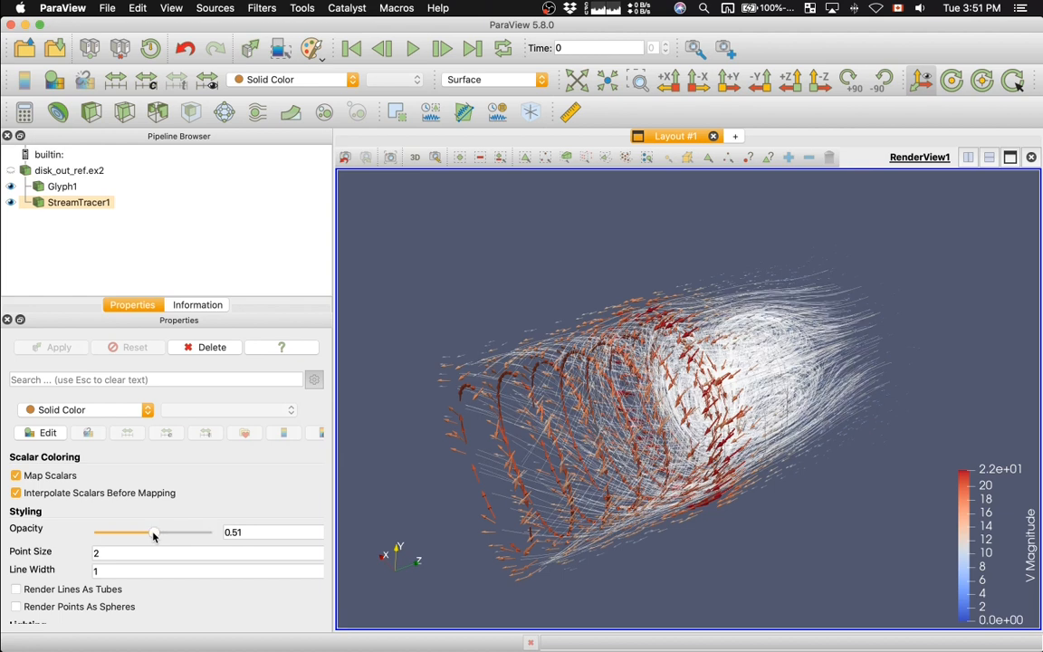
pyautogui.moveTo(154, 535); pyautogui.dragTo(146, 535)
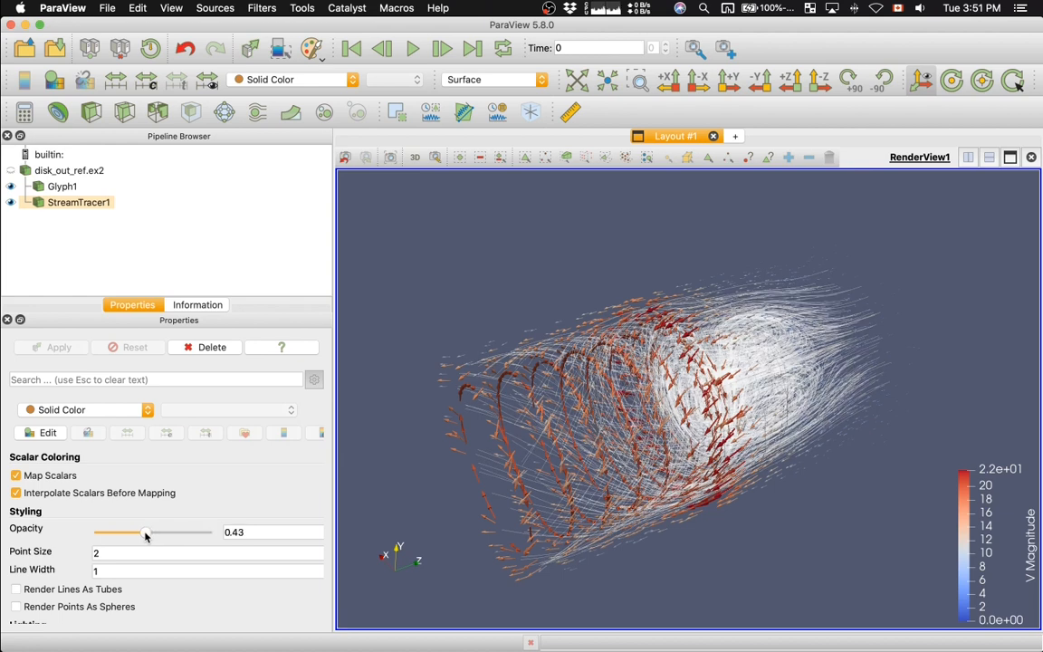
pyautogui.moveTo(408, 332)
pyautogui.mouseDown()
pyautogui.moveTo(565, 296)
pyautogui.moveTo(494, 333)
pyautogui.moveTo(450, 336)
pyautogui.moveTo(421, 323)
pyautogui.mouseUp()
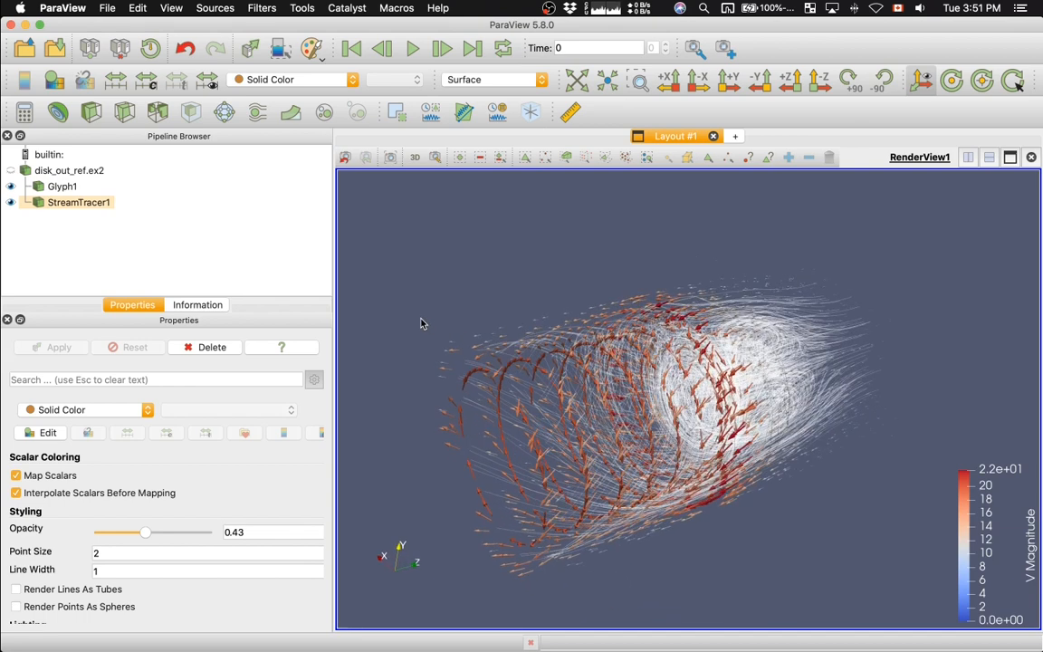